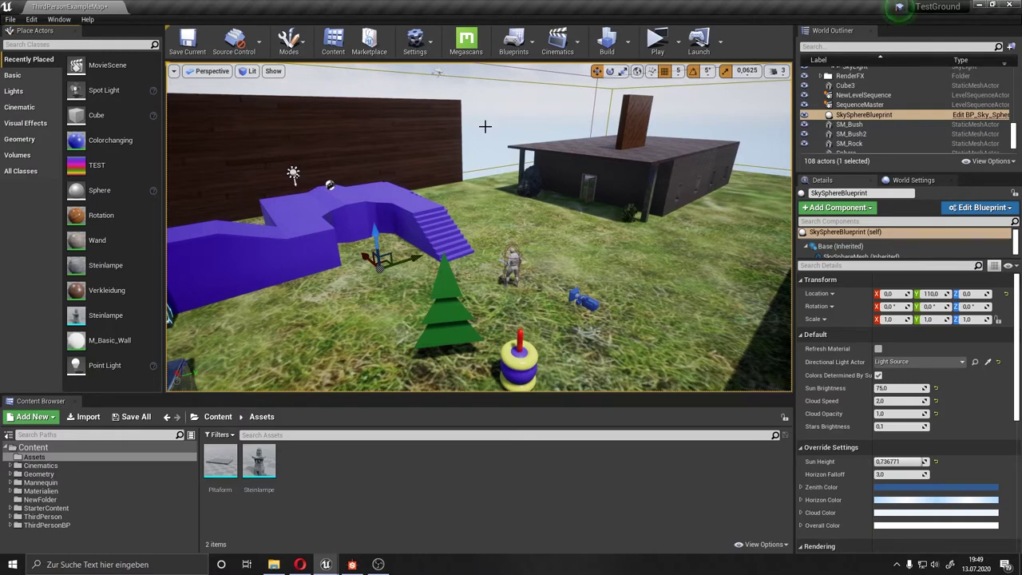
Select four Wall_Window sections along the house, ending on Wall_Window_400x403
click(692, 166)
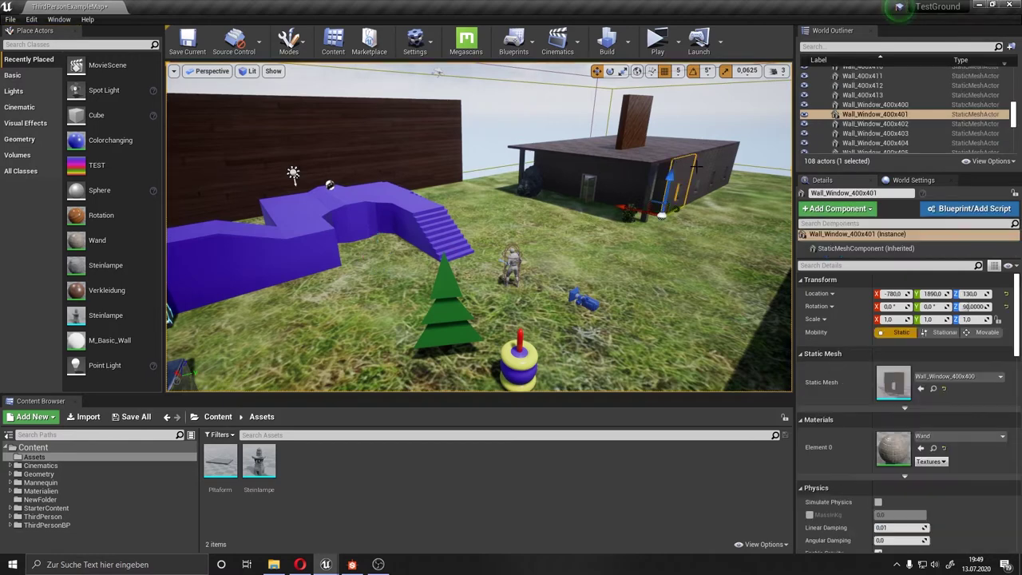
click(707, 168)
click(719, 161)
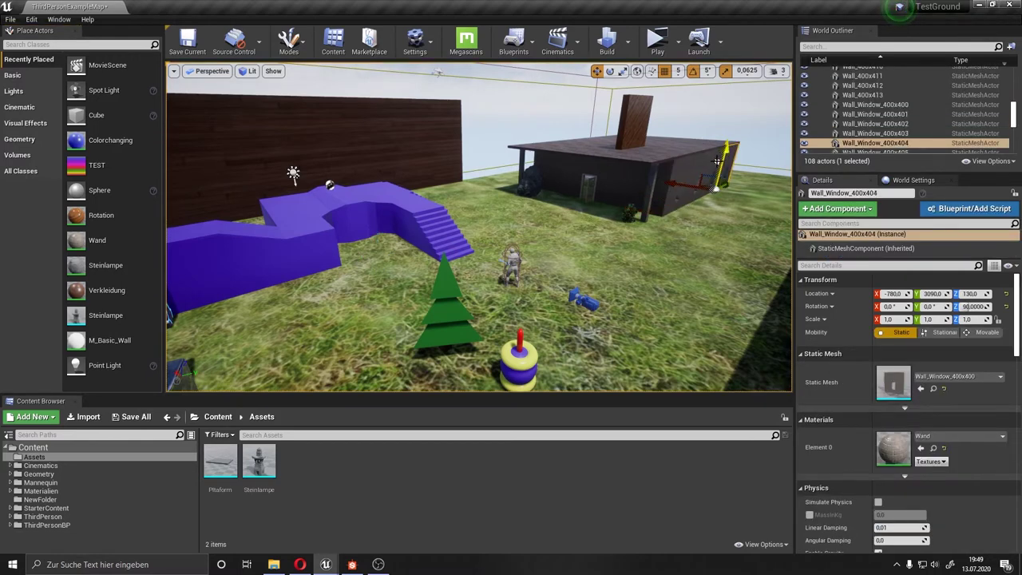
click(729, 158)
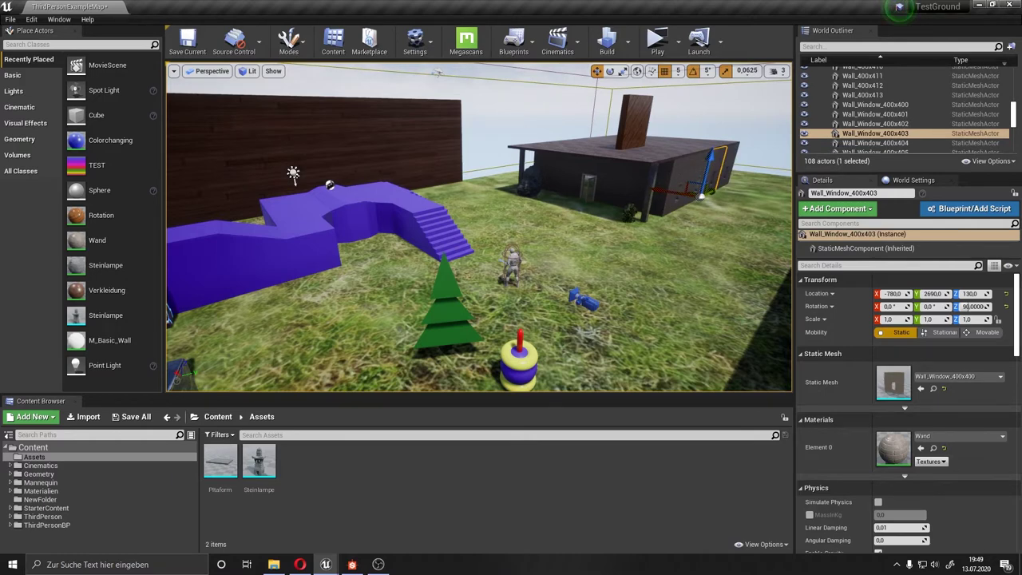
Deselect via the sky sphere, show the Geometry brush shapes and begin dragging in a Box brush
click(467, 131)
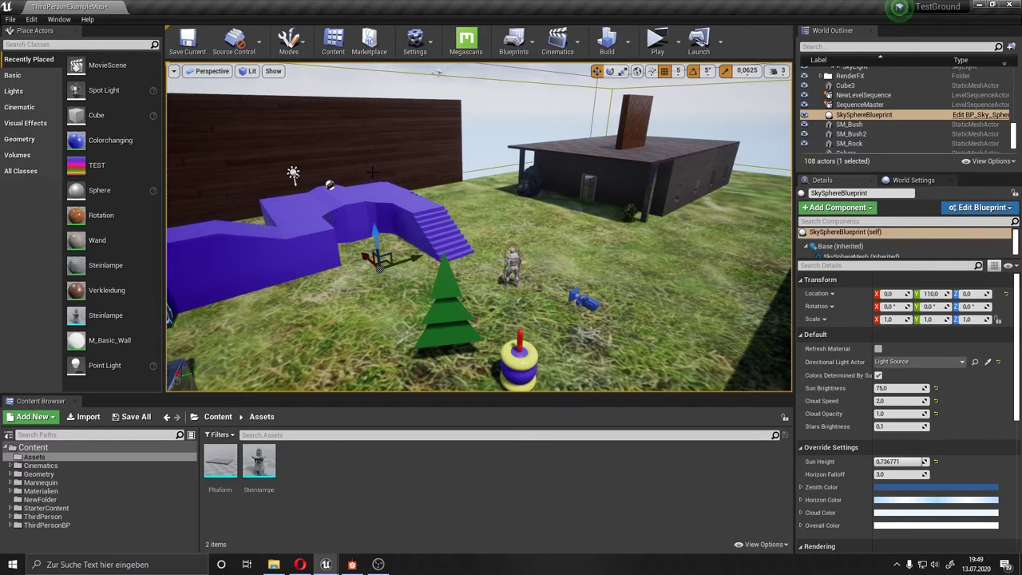
click(37, 137)
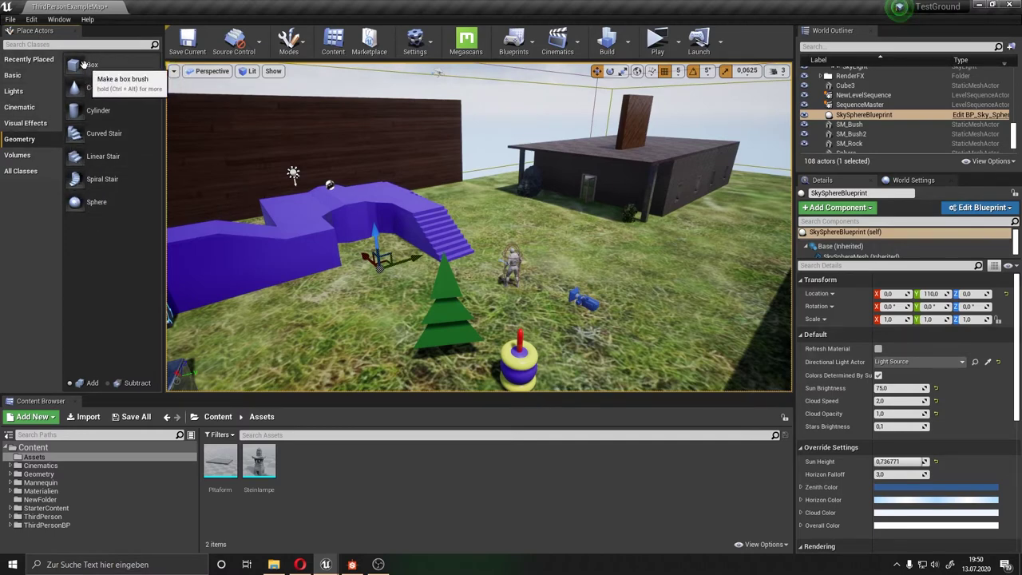
drag(76, 67, 686, 303)
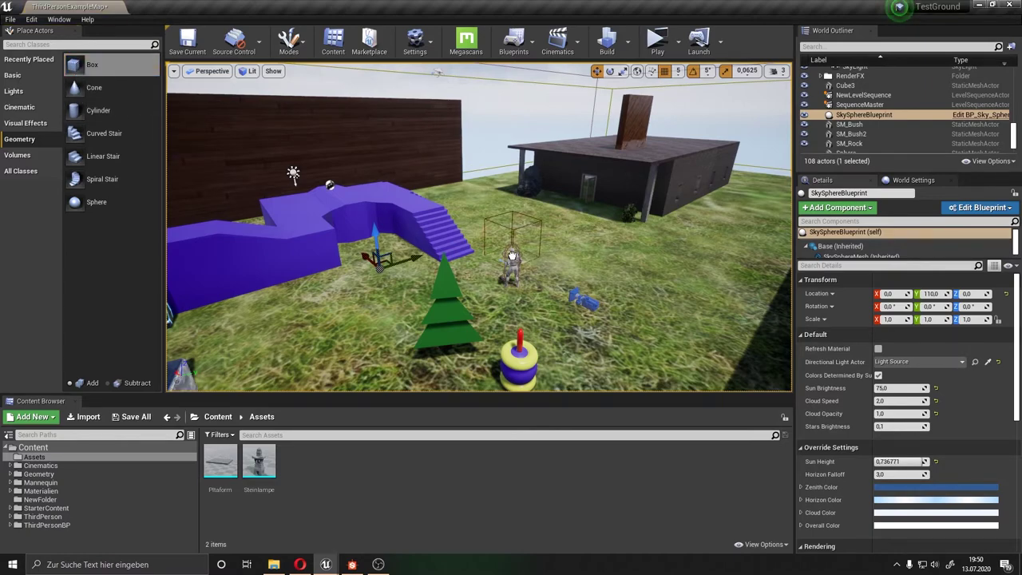
Drop the 200-unit Box brush on the grass in front of the house and frame it
drag(685, 303, 615, 264)
key(f)
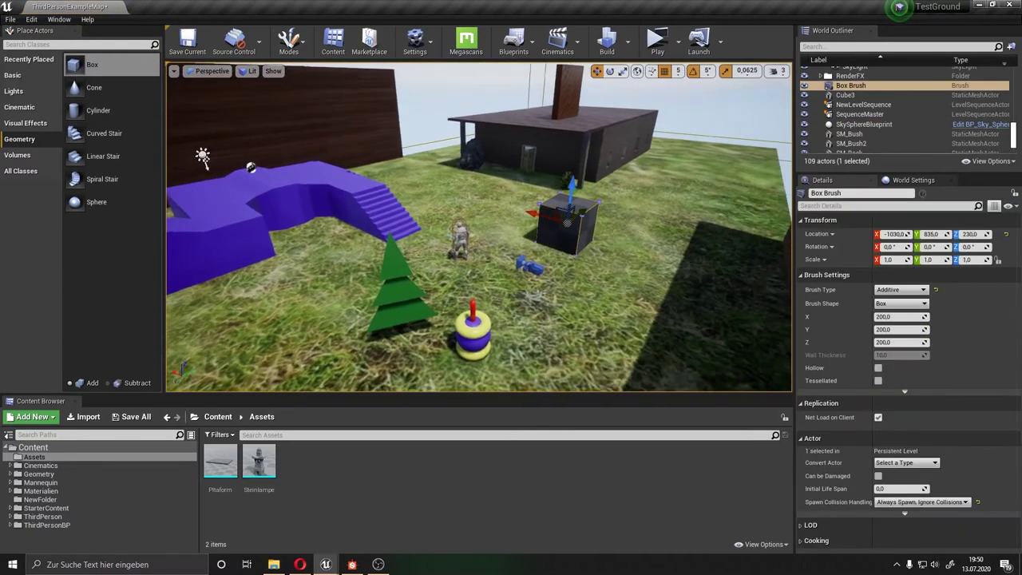
scroll(479, 227, up, 2)
scroll(480, 227, up, 2)
scroll(479, 227, up, 2)
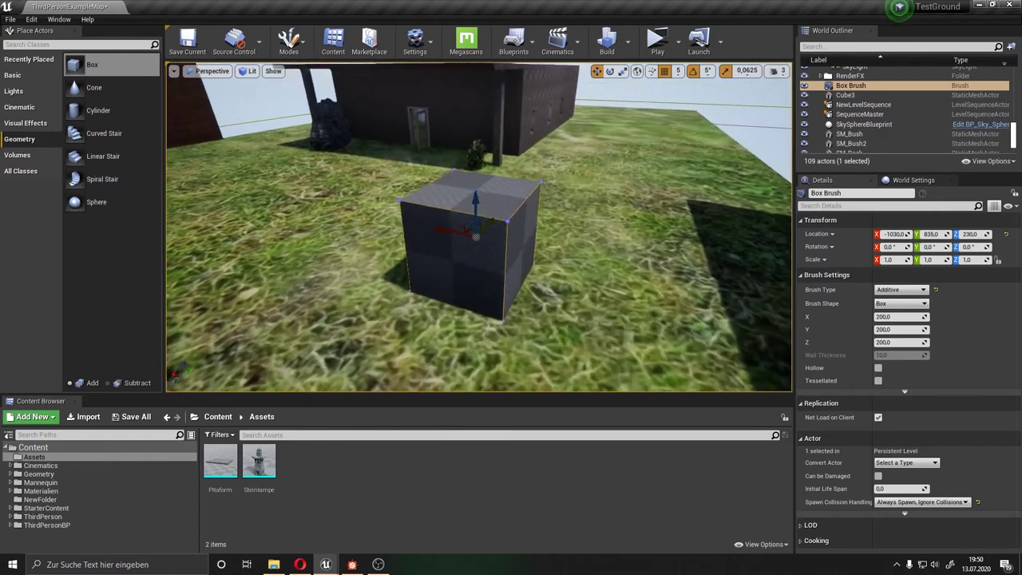
scroll(479, 227, up, 2)
right_drag(495, 234, 495, 264)
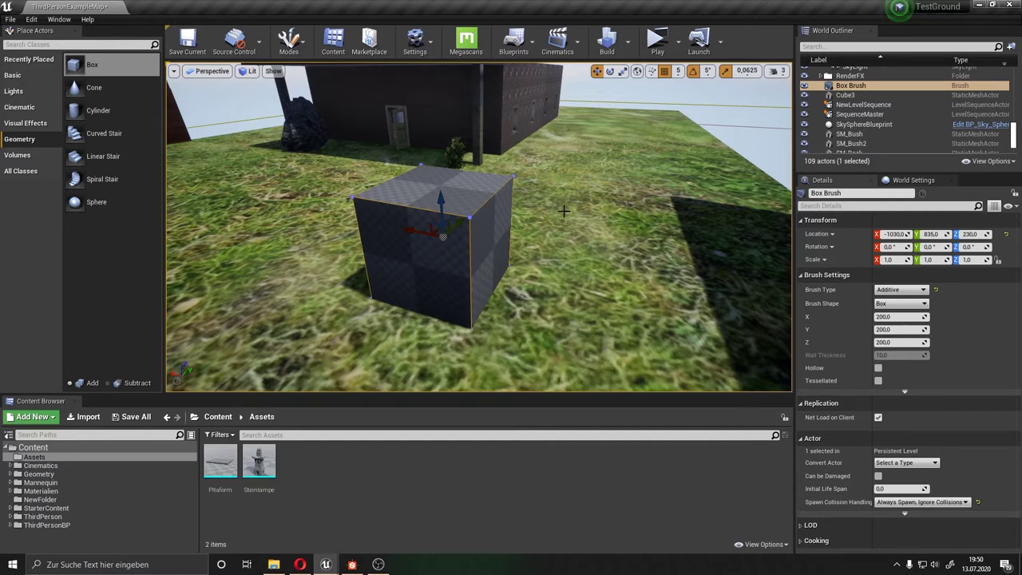
Try scaling the box, undo it, then drag its X size to about 255.78
key(r)
mouse_move(431, 230)
mouse_down()
mouse_move(416, 232)
mouse_move(453, 259)
mouse_up()
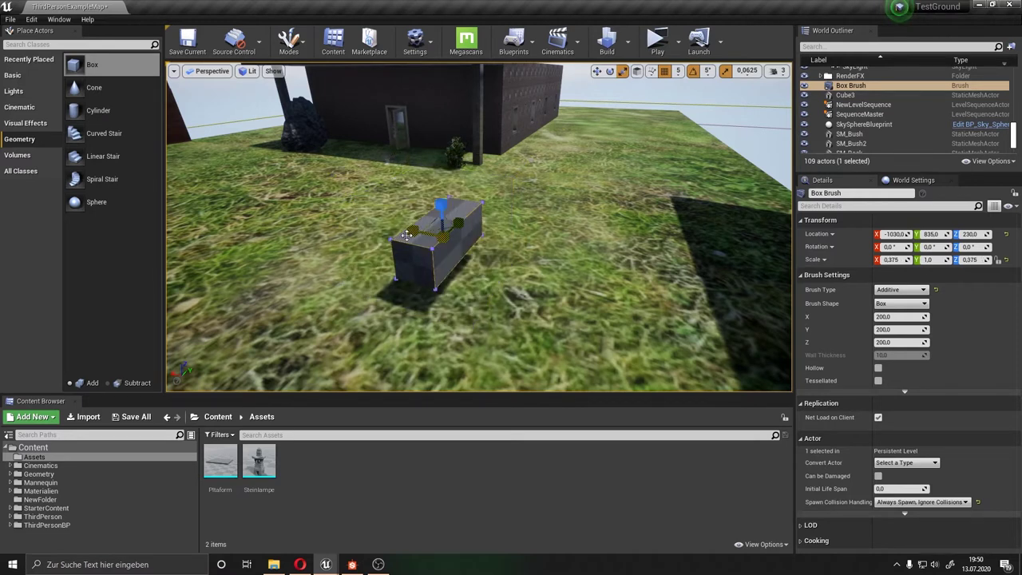
key(ctrl+z)
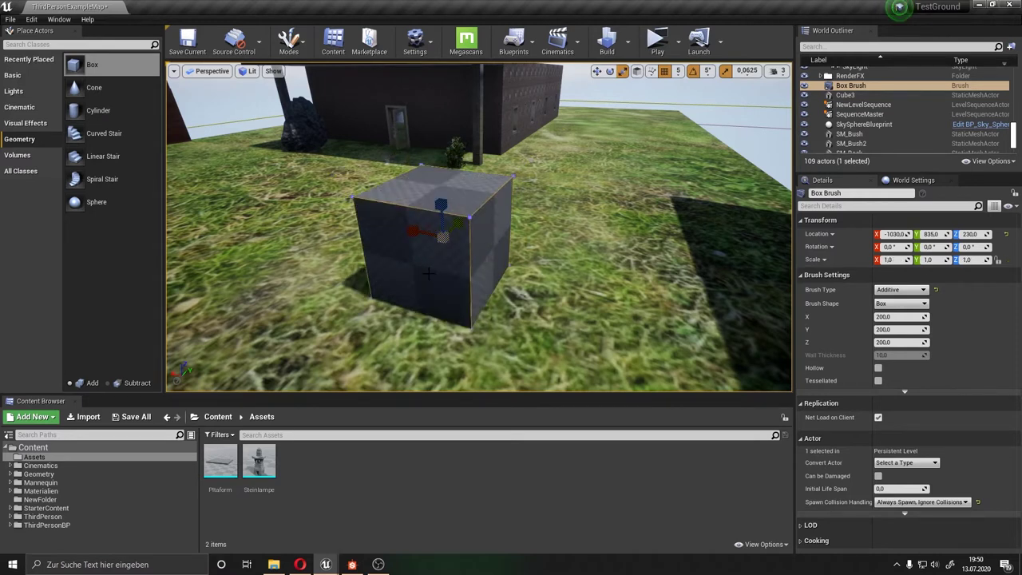
drag(883, 317, 814, 317)
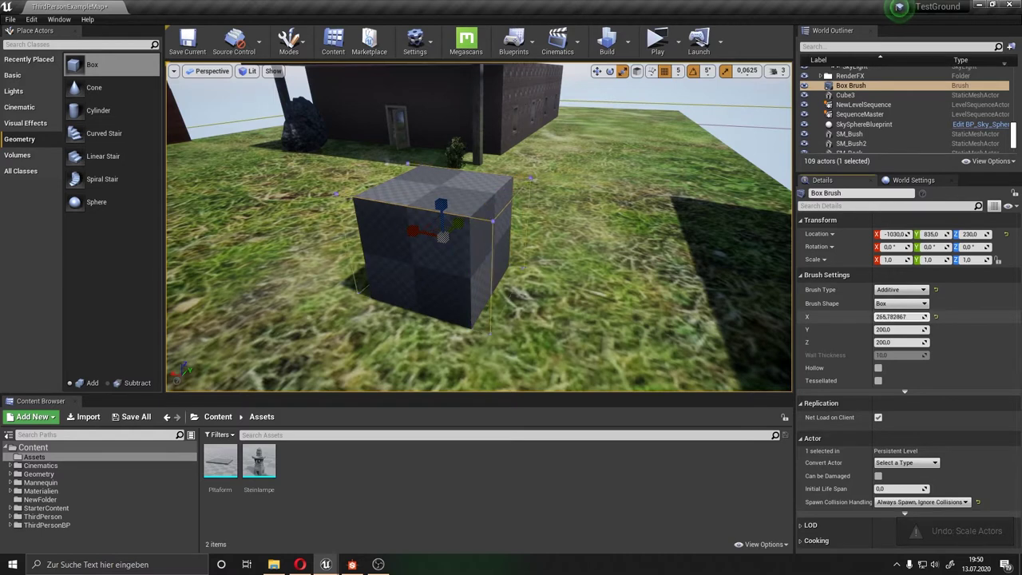
Set the box brush's X size to 20 and Y size to 500 to form a thin wall
click(896, 317)
text(20)
key(Return)
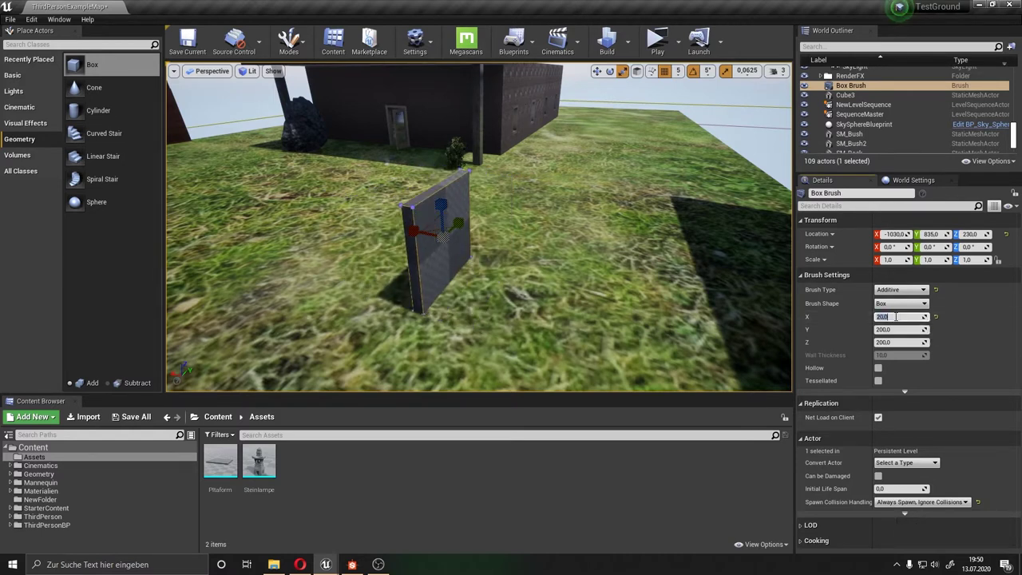
click(889, 330)
text(500)
key(Return)
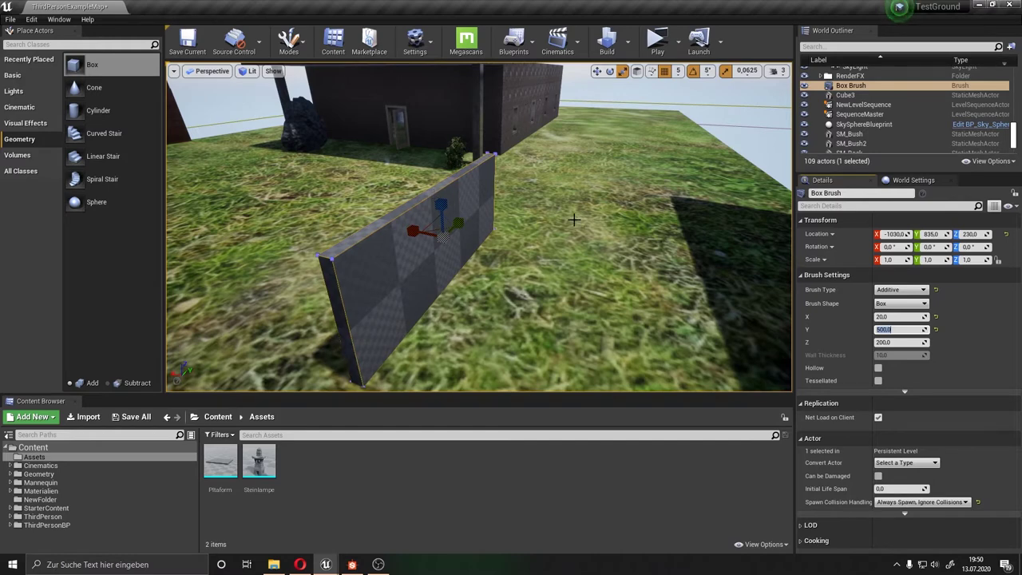
Make the wall taller by entering 400 for its Z size, then frame it
mouse_move(574, 237)
right_down()
mouse_move(527, 256)
mouse_move(607, 251)
right_up()
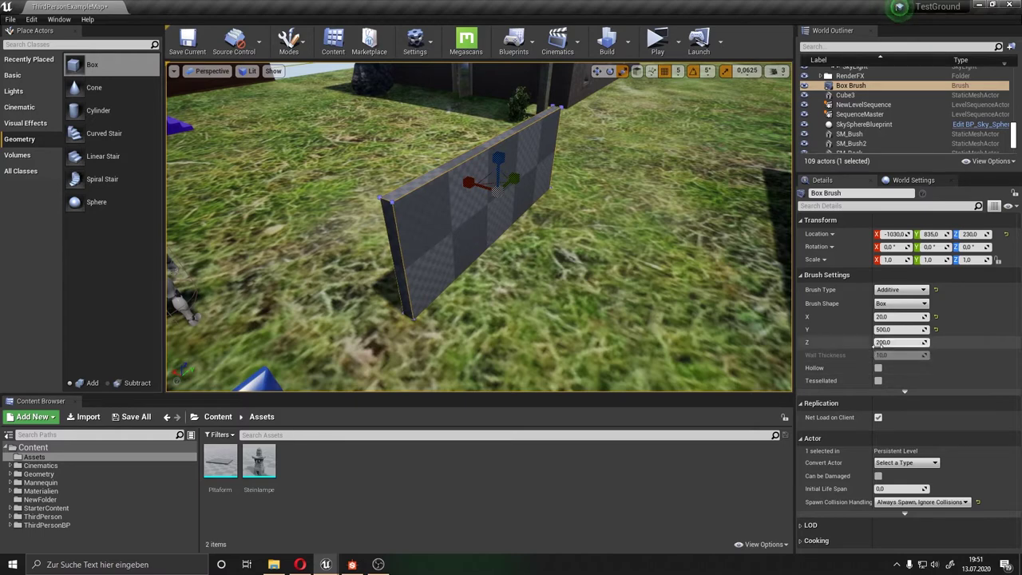
click(907, 342)
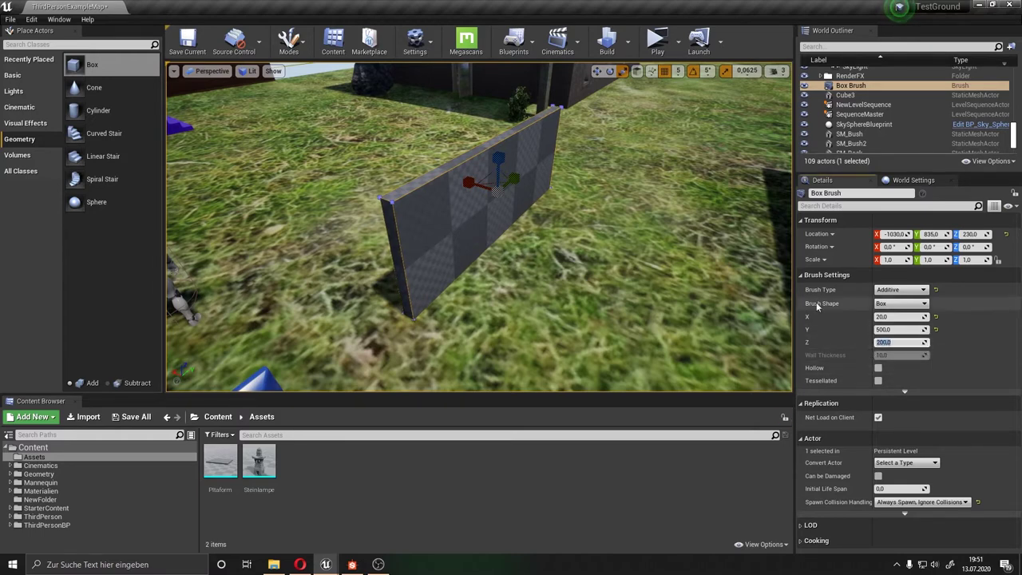
text(400)
key(Return)
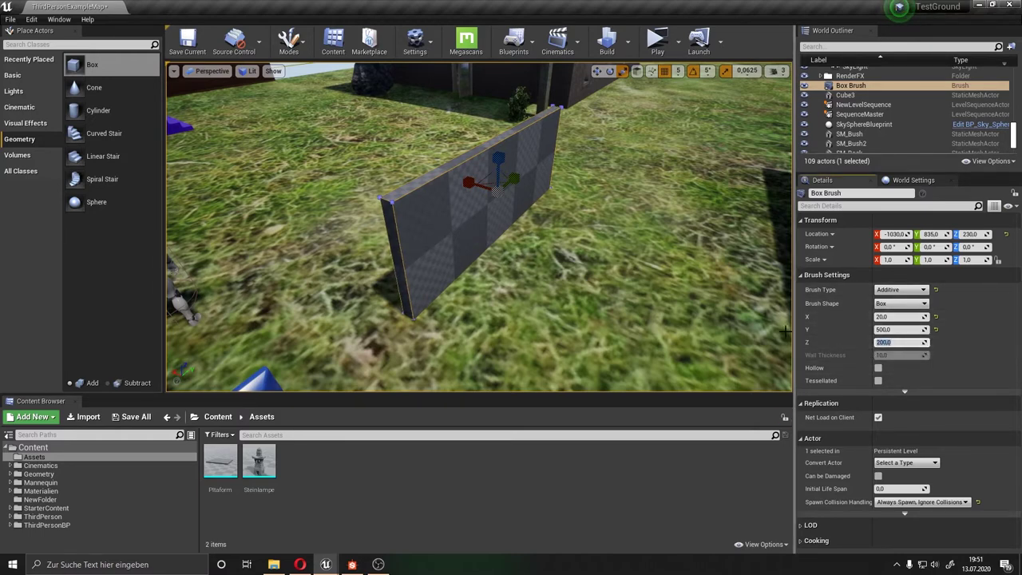
click(556, 205)
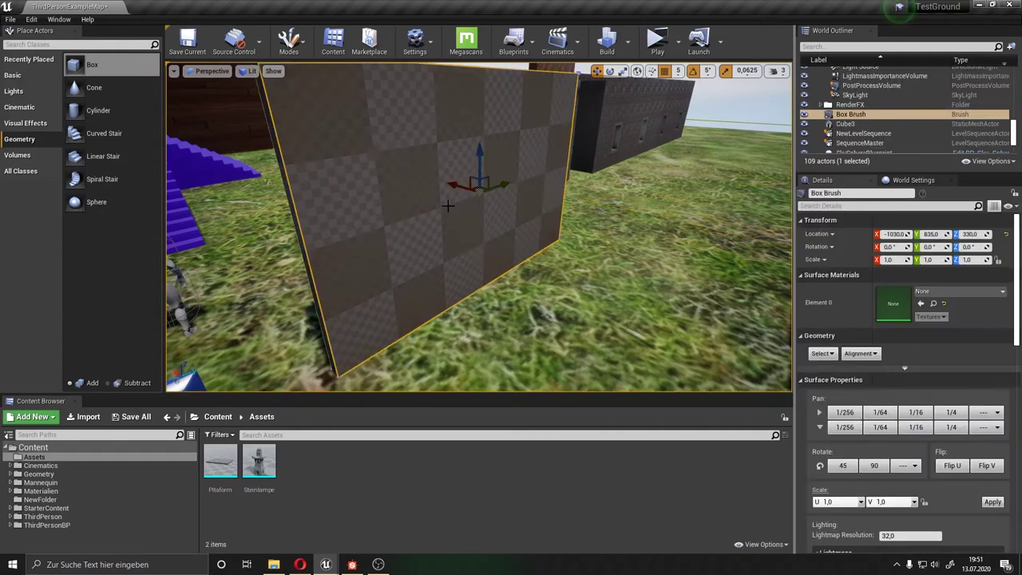
key(f)
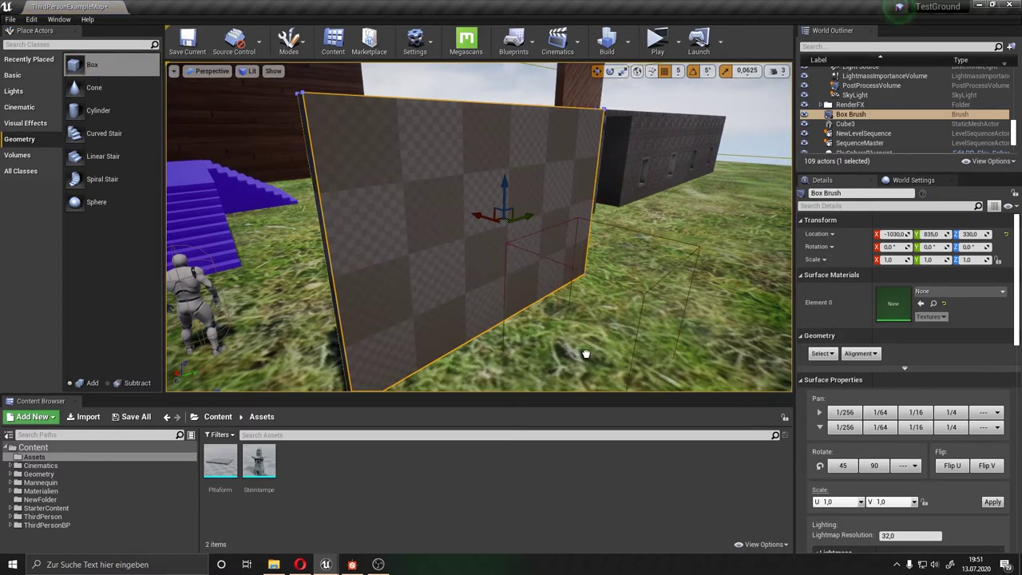
Place a second Box brush with X size 50 and move it into the wall
drag(358, 177, 587, 351)
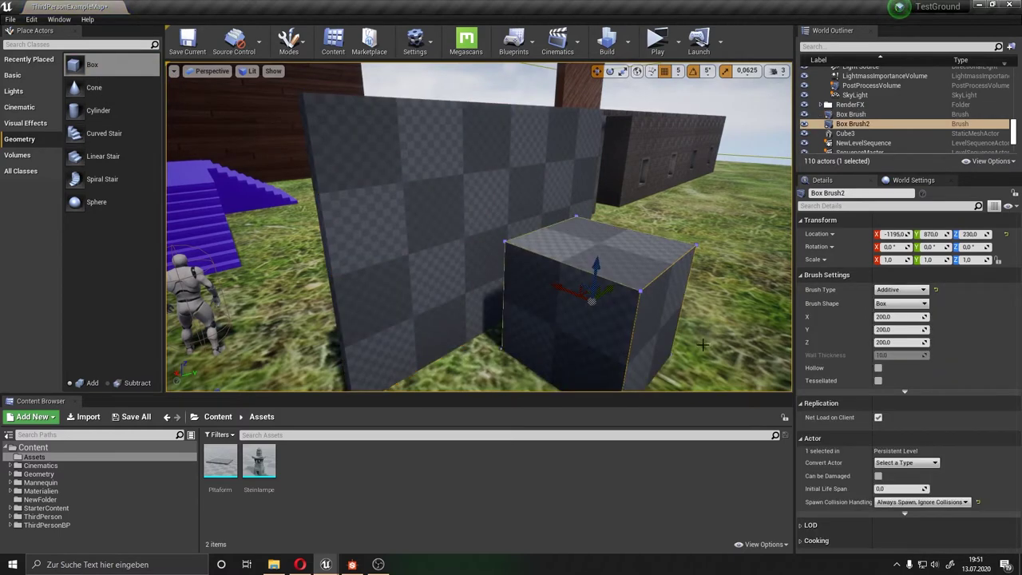
click(888, 316)
text(50)
key(Return)
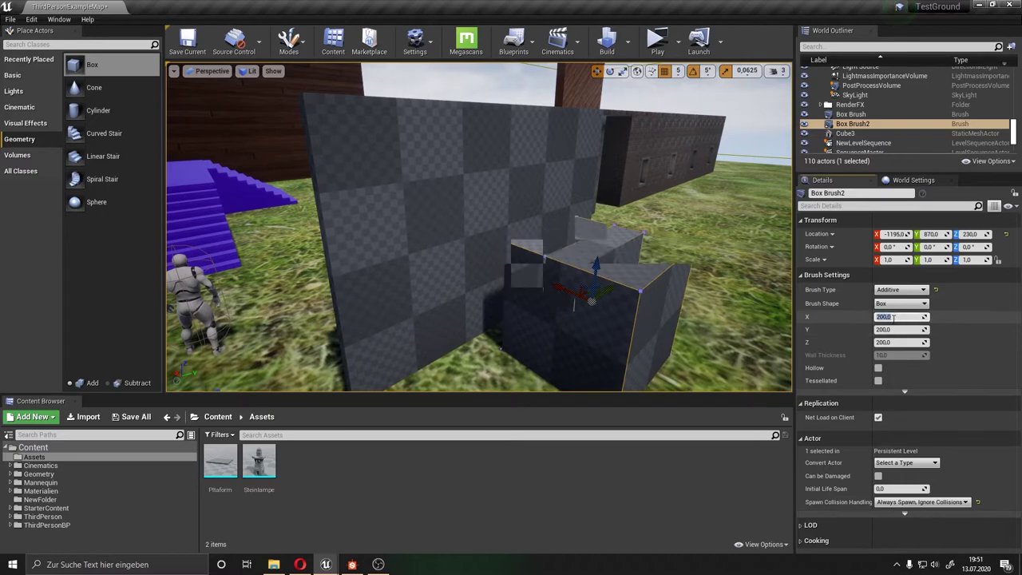
scroll(591, 292, up, 2)
drag(545, 266, 473, 254)
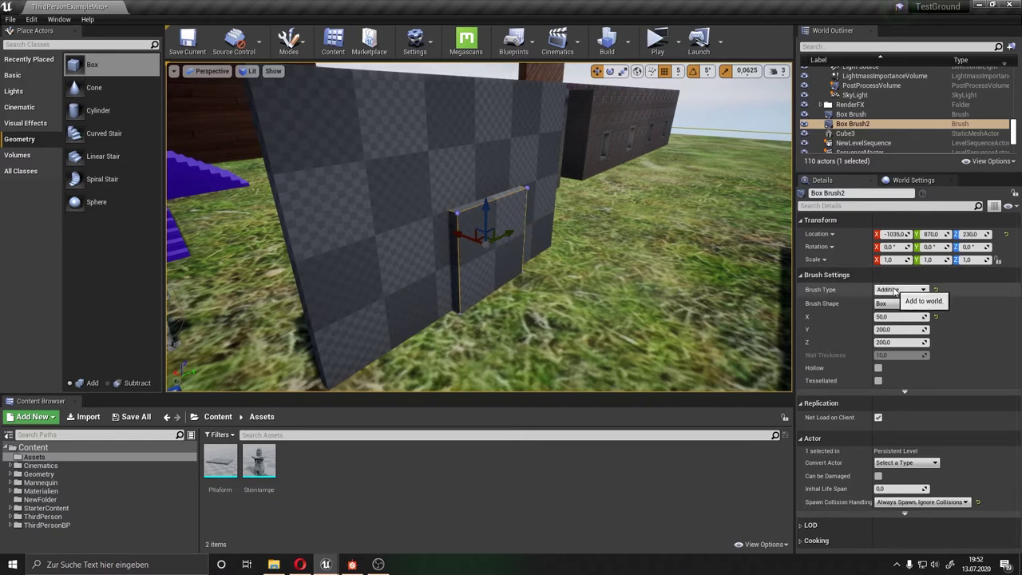
Set Box Brush2 to Subtractive to cut the doorway, view it head-on, then drag in a cylinder brush
click(895, 291)
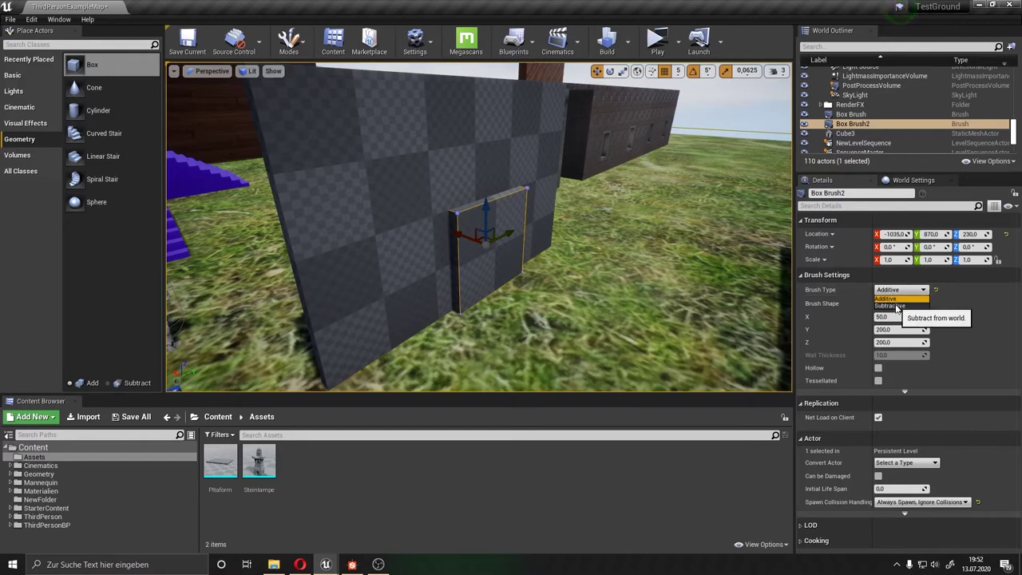
click(891, 305)
right_drag(543, 219, 575, 219)
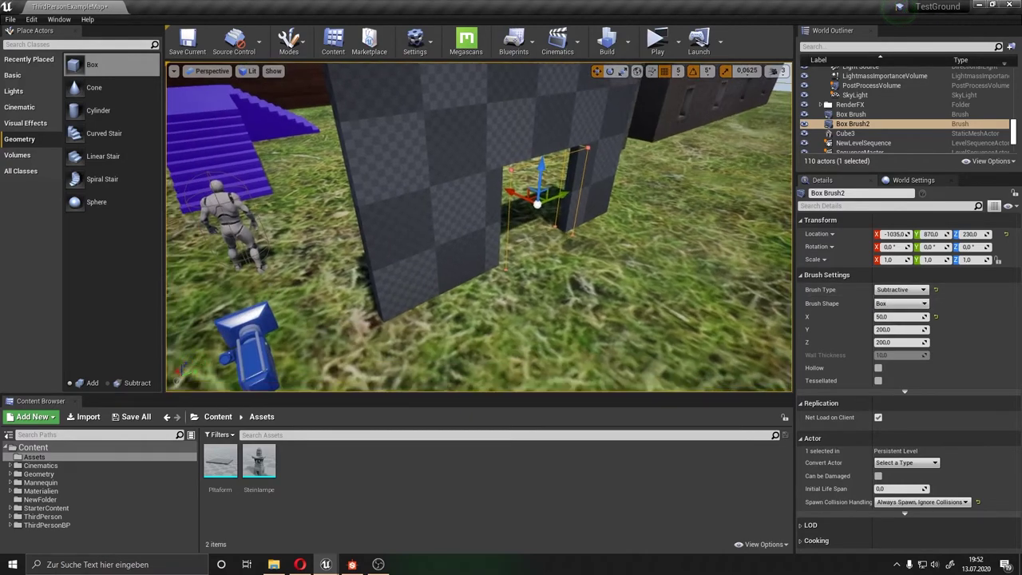
mouse_move(479, 227)
right_down()
mouse_move(511, 227)
mouse_move(495, 227)
right_up()
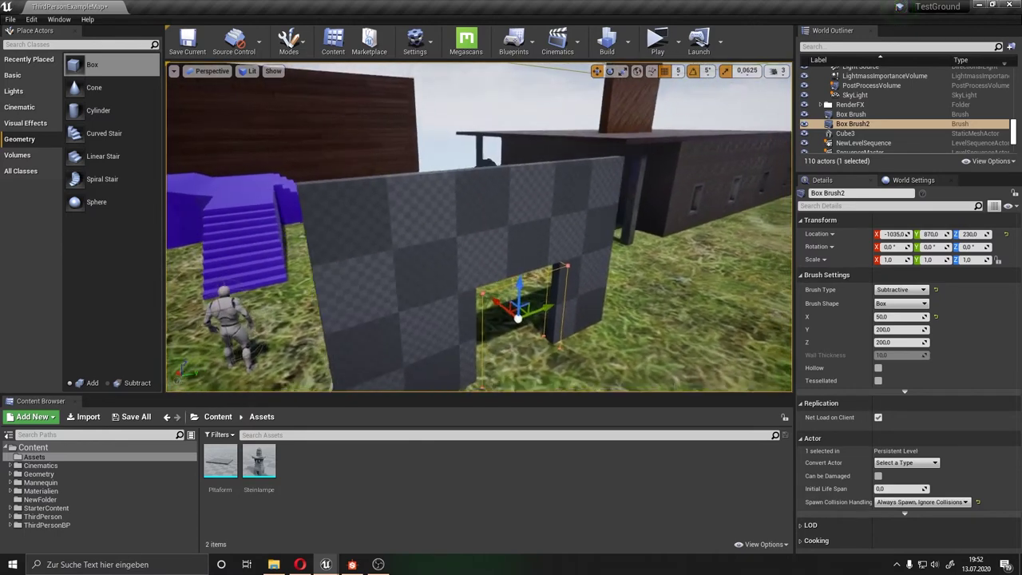
drag(82, 112, 616, 323)
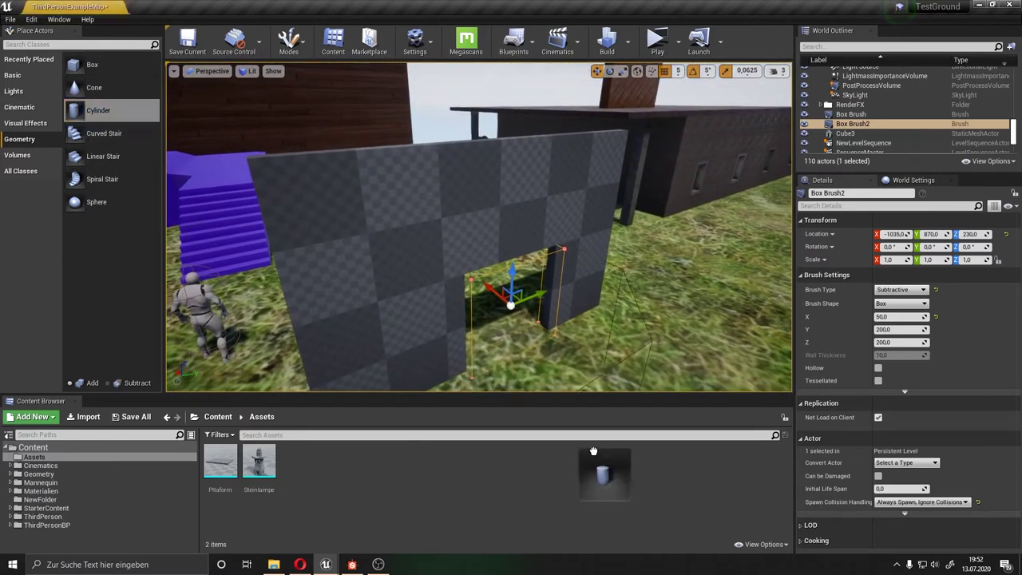
Shrink the cylinder brush and rotate it onto its side against the wall
key(w)
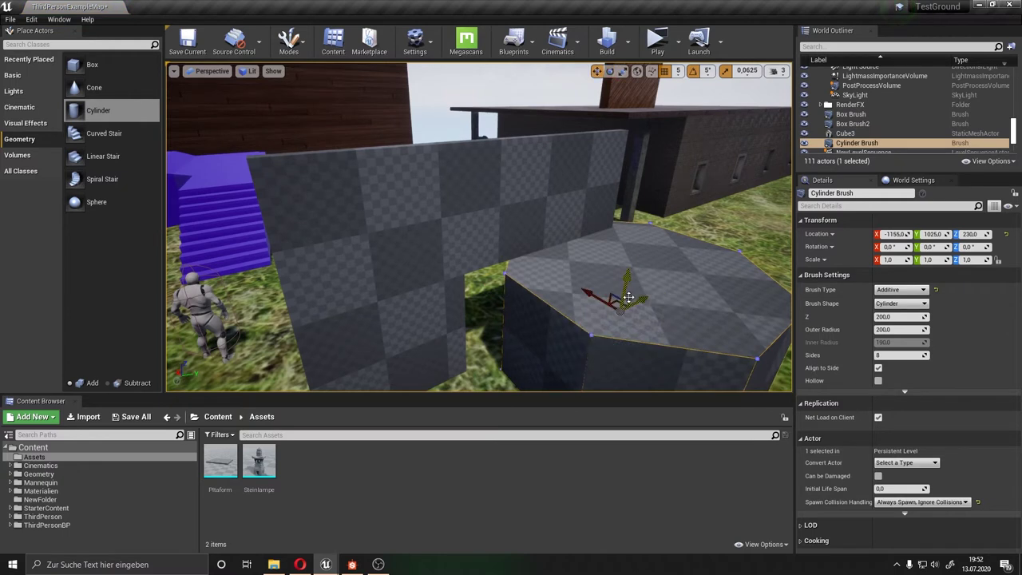
mouse_move(900, 316)
mouse_down()
mouse_move(927, 316)
mouse_move(879, 317)
mouse_move(905, 329)
mouse_up()
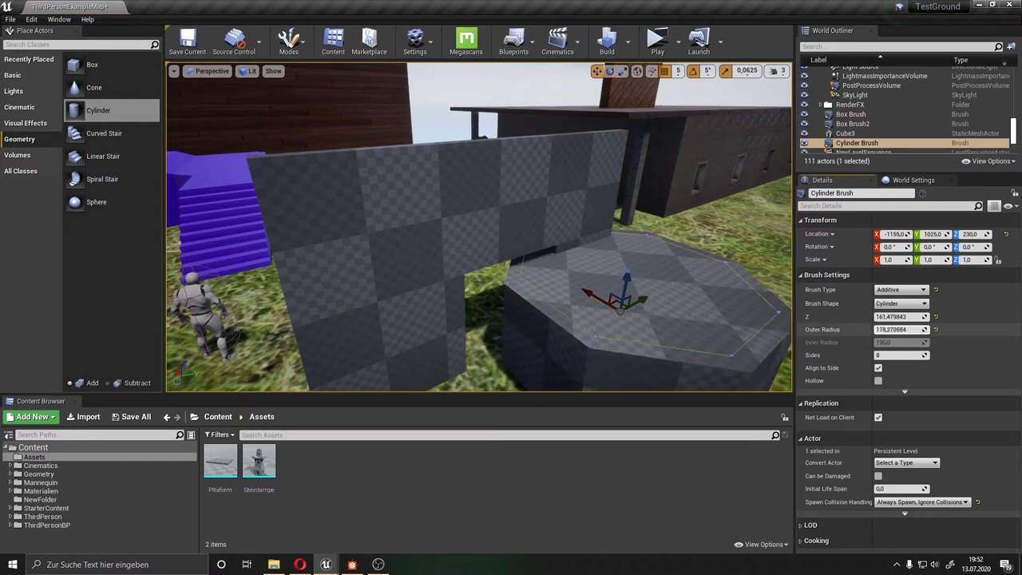
key(e)
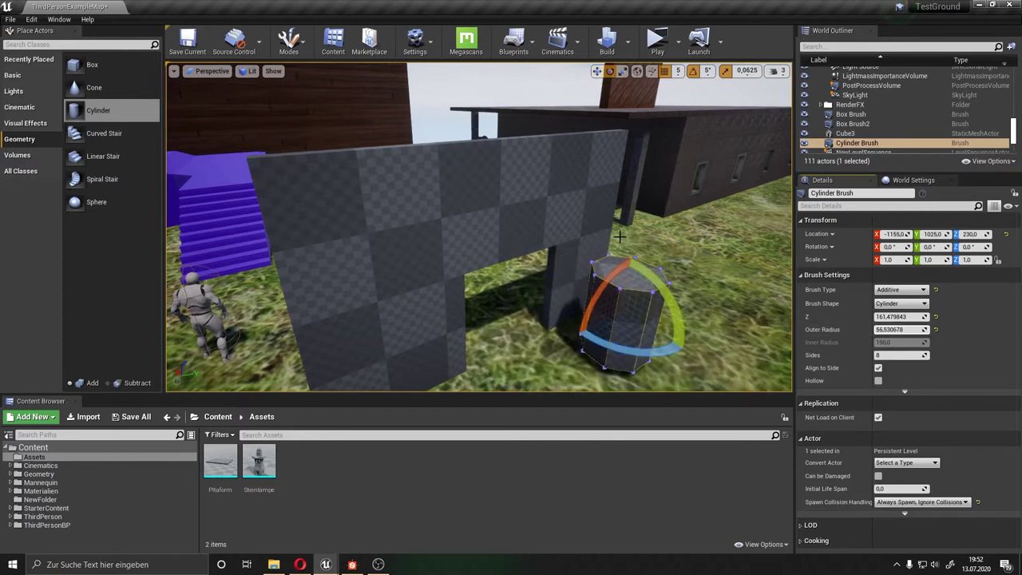
drag(595, 267, 576, 313)
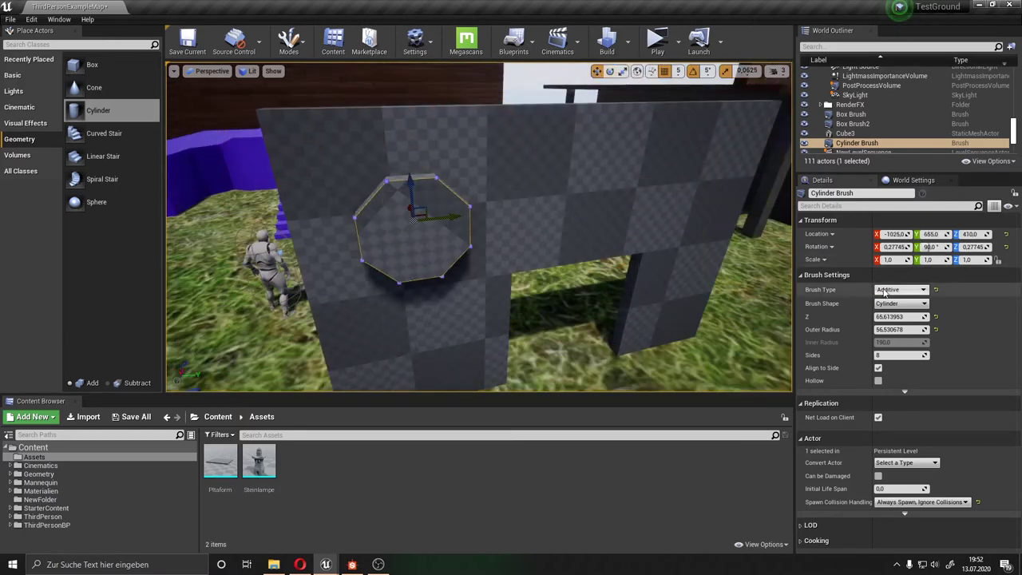
Set the cylinder's Brush Type to Subtractive to cut an octagonal hole, then deselect to view it
click(901, 289)
click(899, 312)
middle_drag(574, 251, 562, 246)
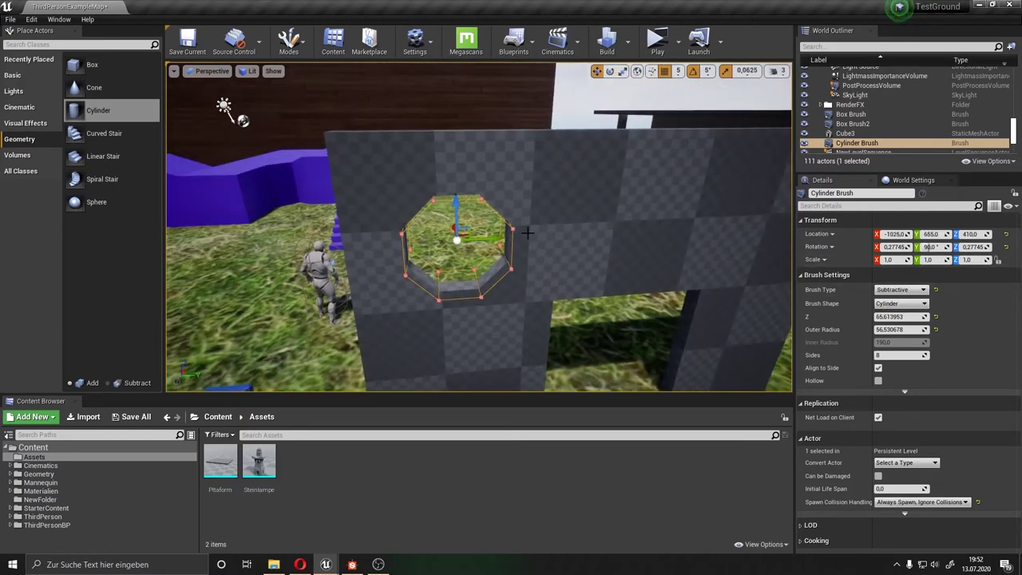
click(294, 244)
click(441, 298)
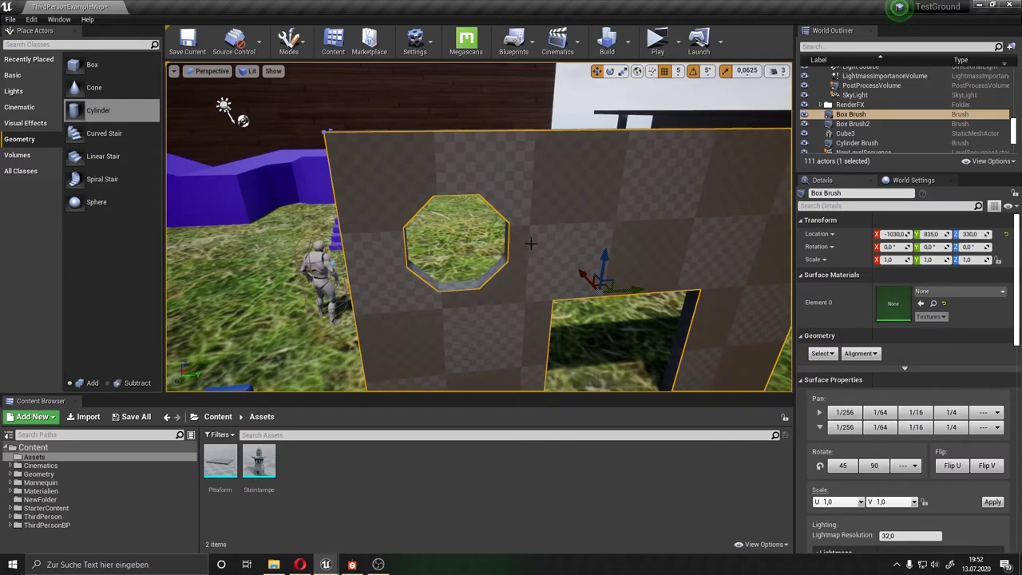
middle_drag(543, 243, 661, 293)
drag(465, 186, 466, 185)
click(465, 185)
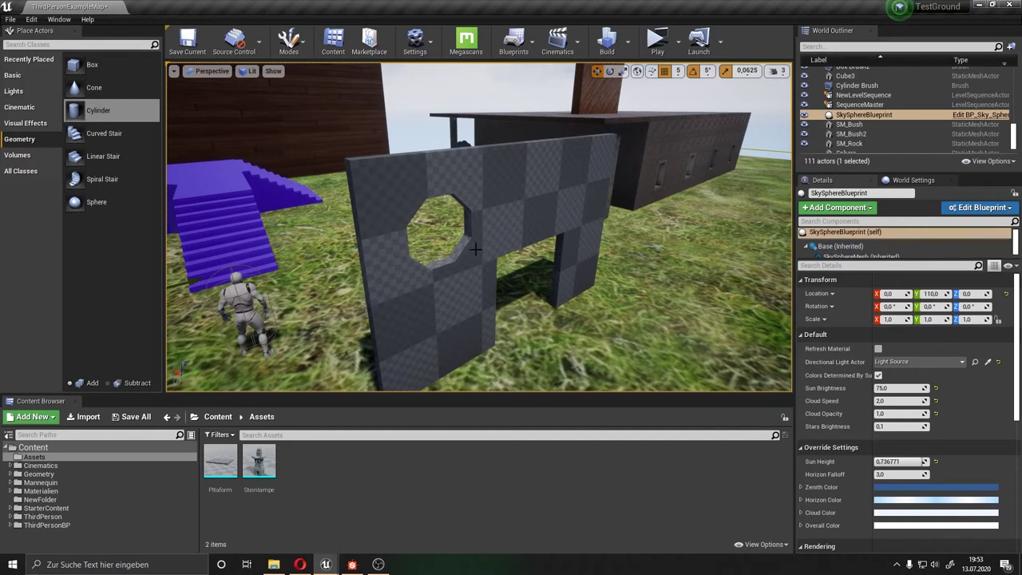
key(Left)
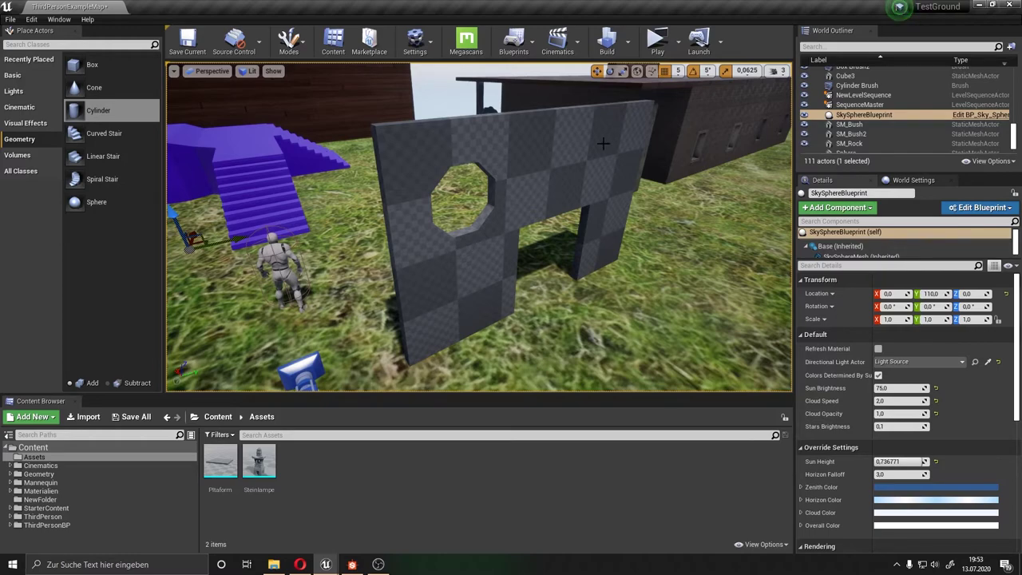
key(Up)
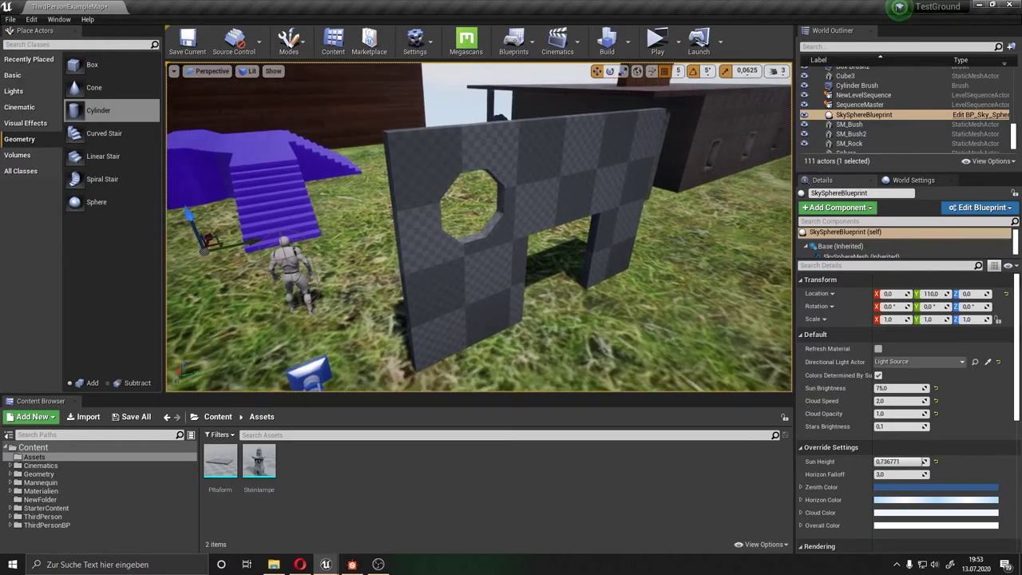
key(Down)
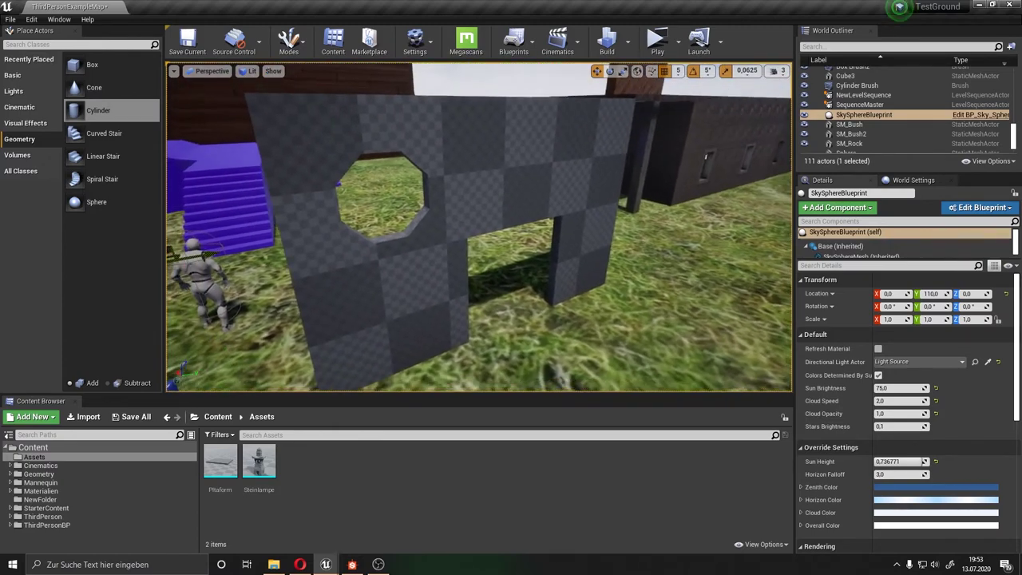
drag(565, 192, 565, 192)
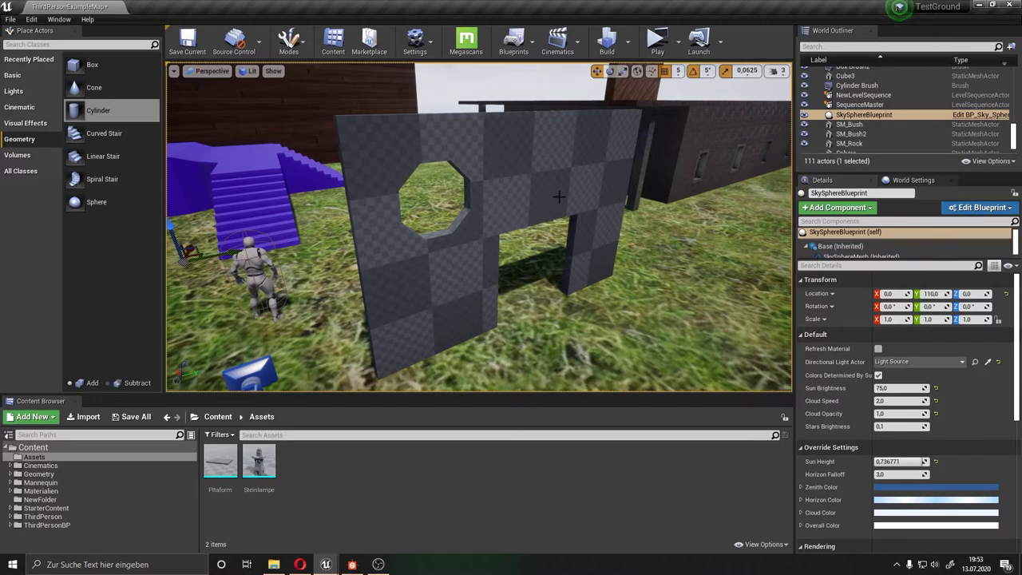
right_drag(563, 203, 563, 203)
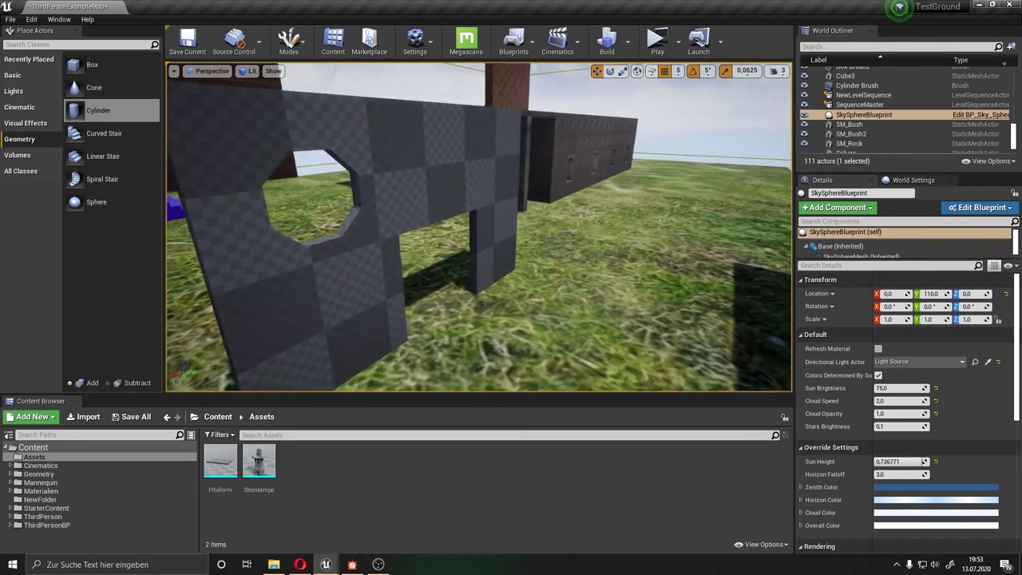
right_drag(417, 257, 416, 257)
click(416, 257)
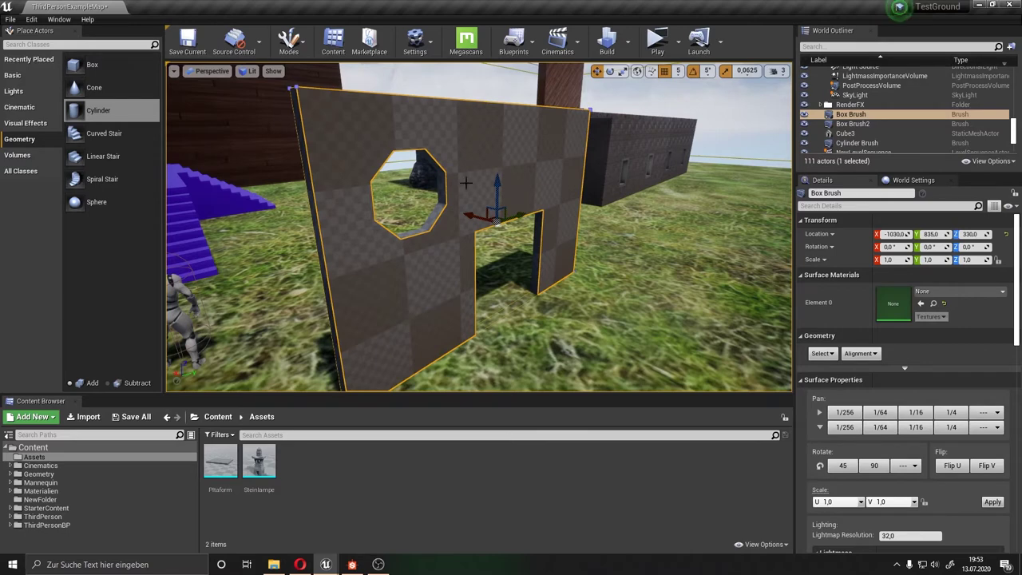
click(626, 144)
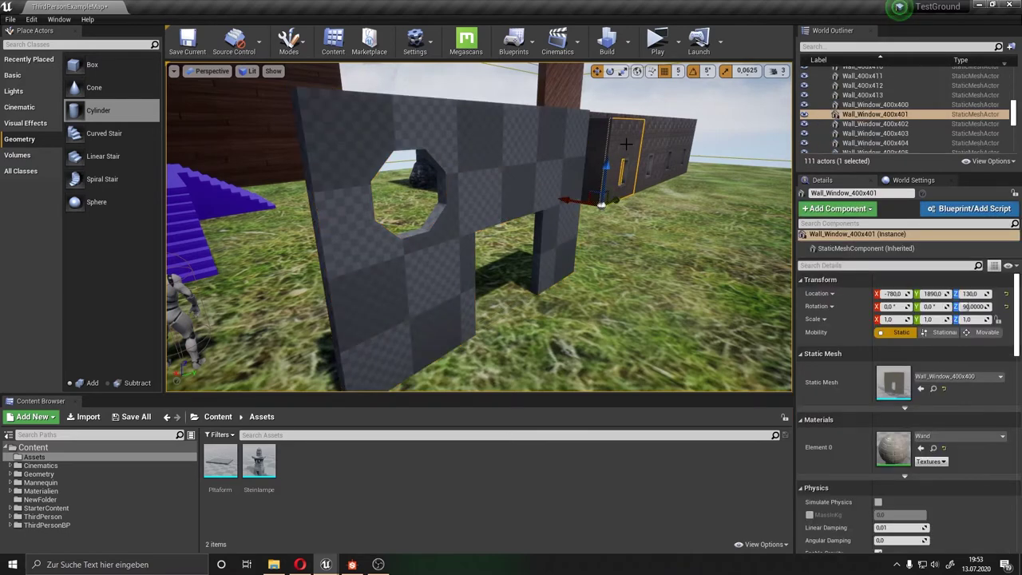
click(468, 201)
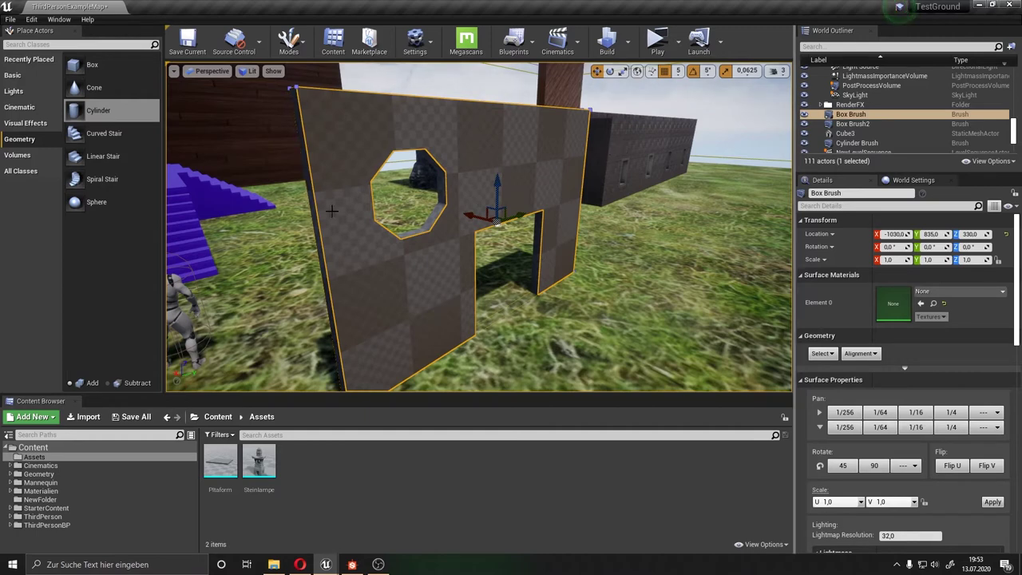
key(ctrl+z)
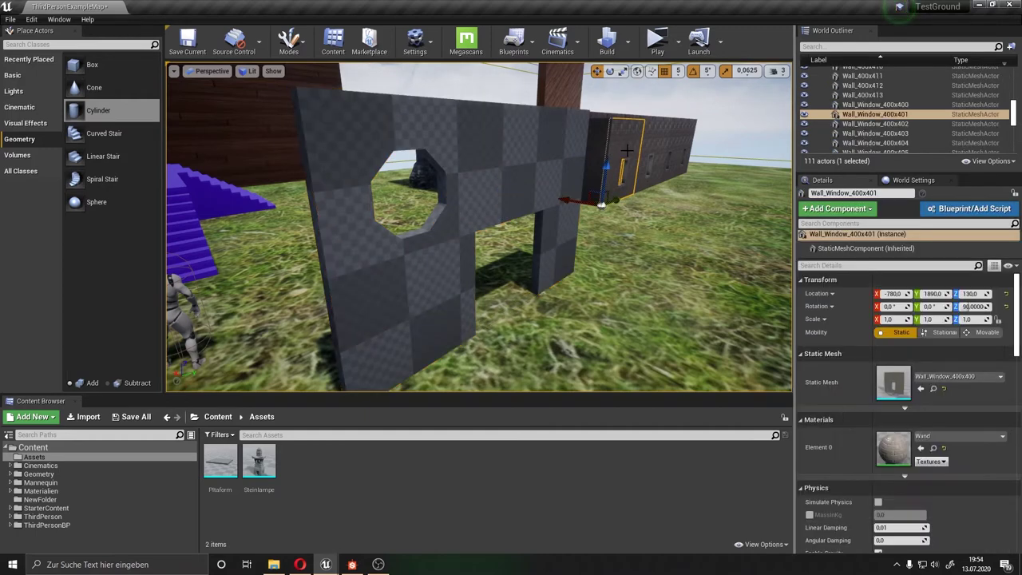
click(500, 193)
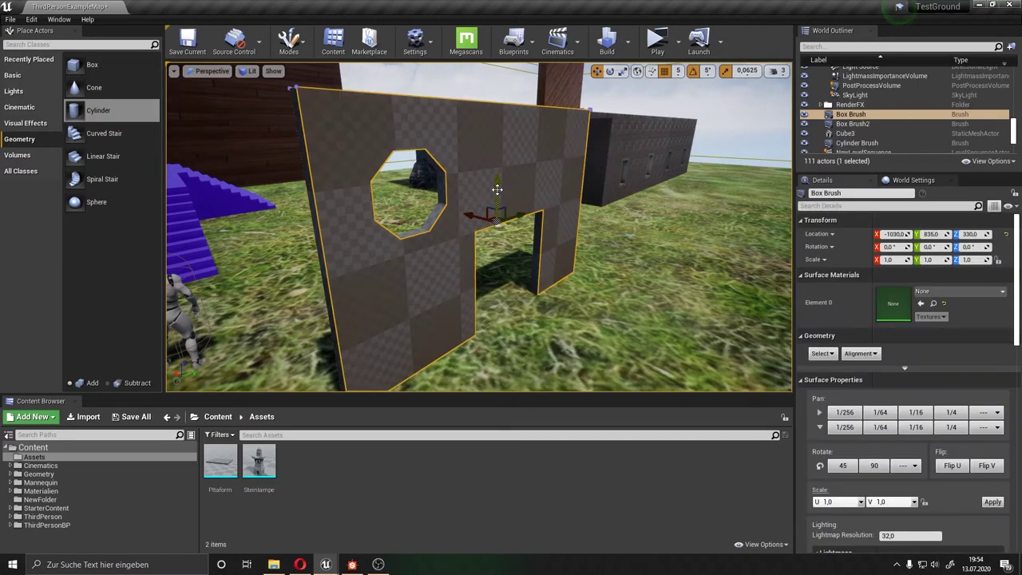
right_drag(500, 192, 479, 183)
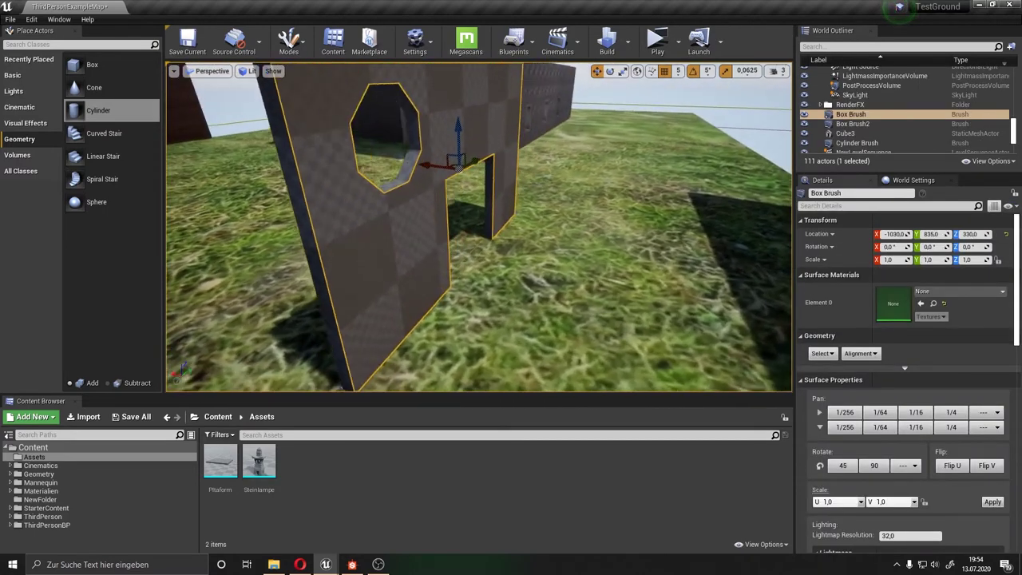
right_drag(418, 326, 417, 325)
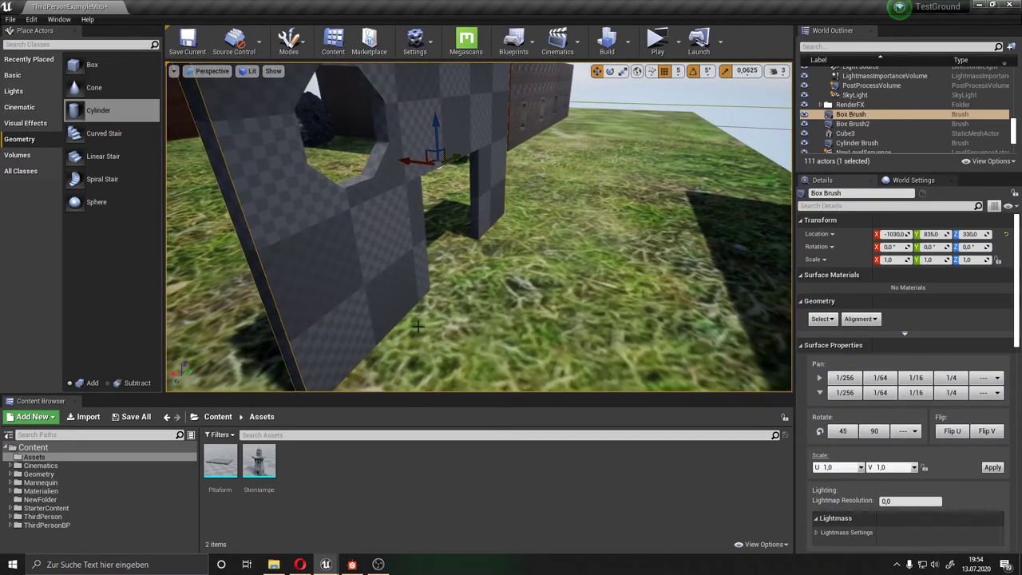
click(70, 491)
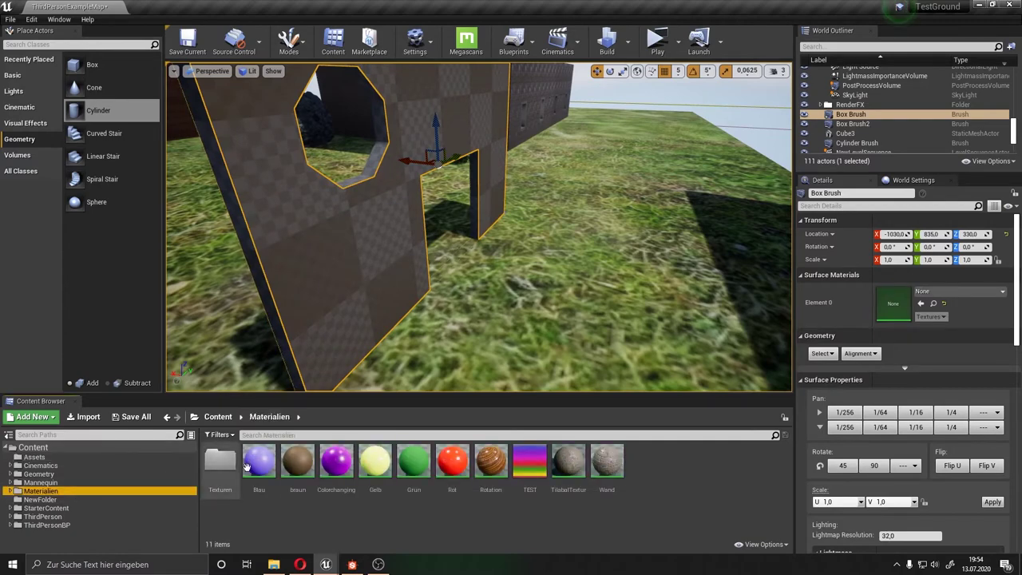
Apply the Gelb material to the wall's front and Rot to its back face
drag(376, 462, 345, 320)
right_drag(319, 238, 320, 237)
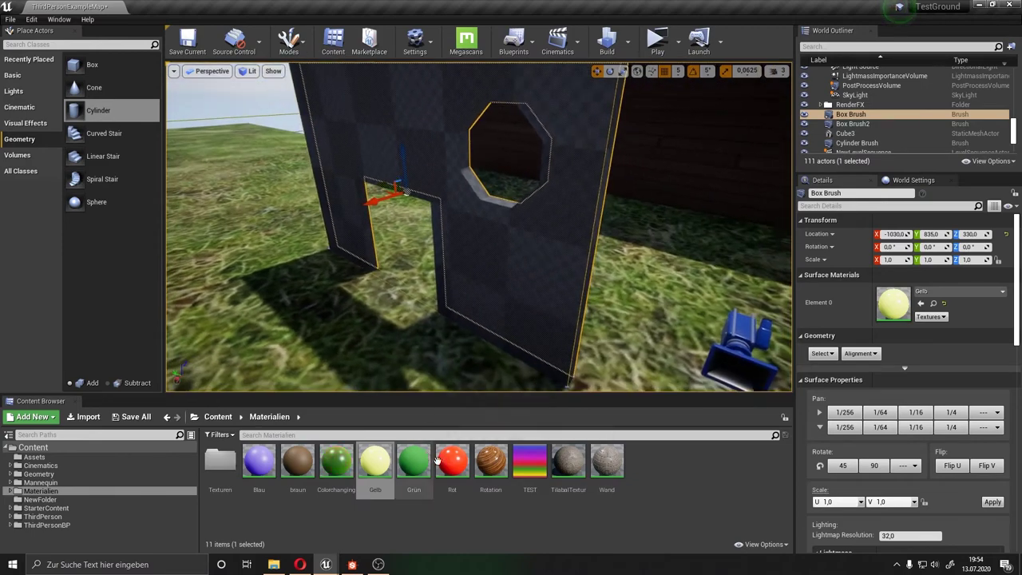
drag(452, 461, 530, 279)
Orbit around the wall to check the yellow front and red back and edges
right_drag(511, 380, 511, 380)
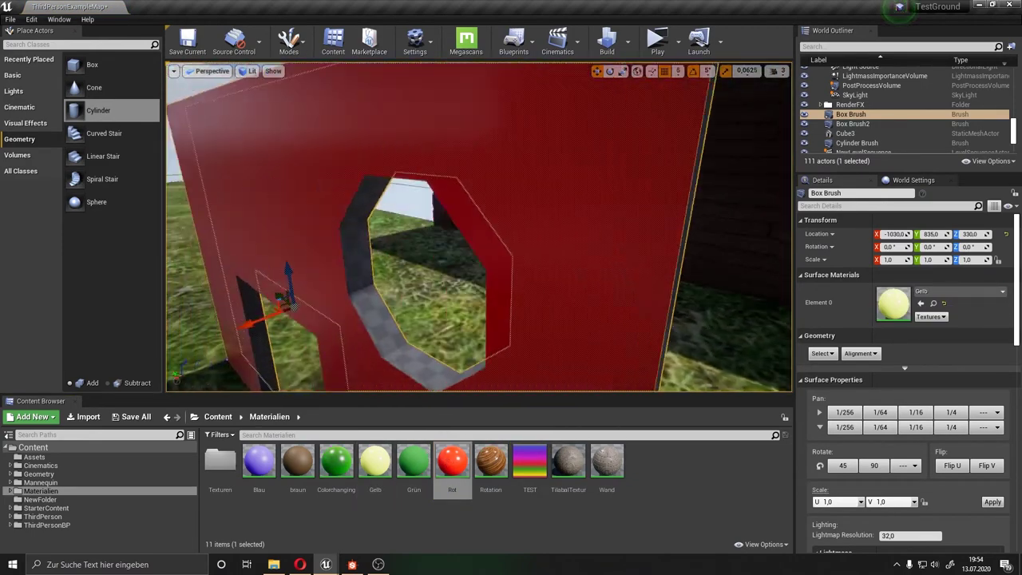
right_drag(502, 183, 503, 183)
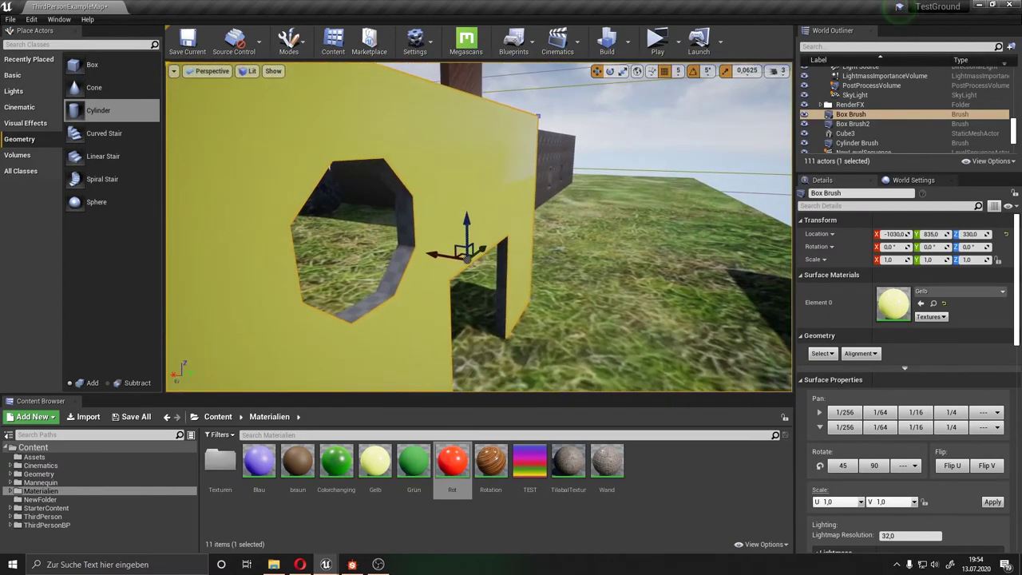
drag(505, 196, 313, 171)
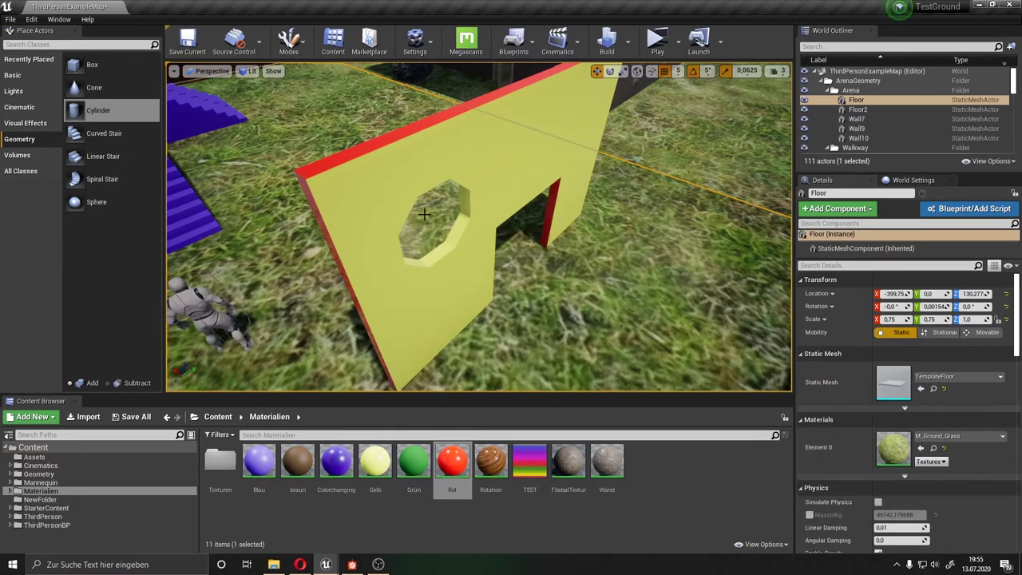
click(493, 195)
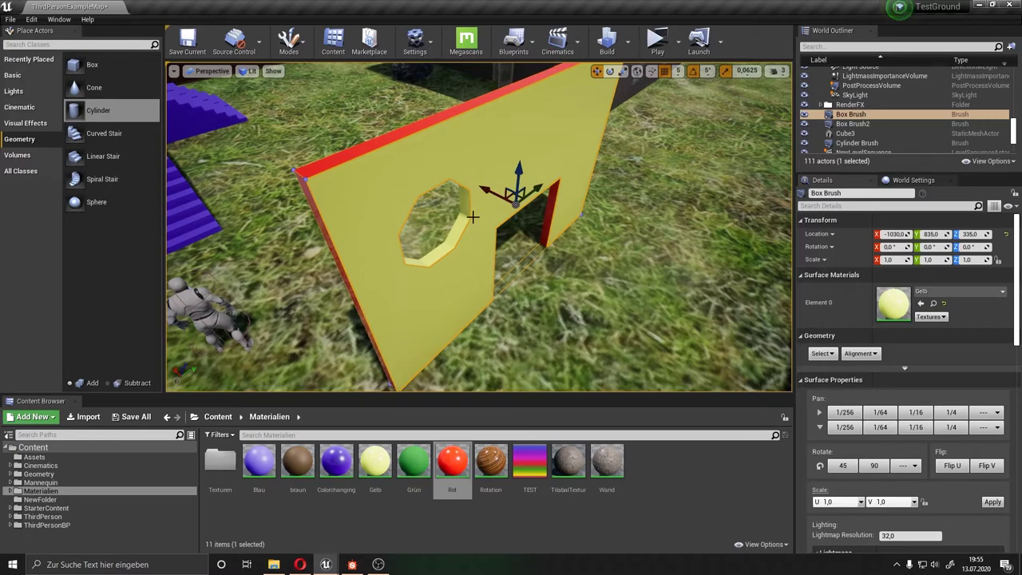
alt+drag(380, 167, 831, 173)
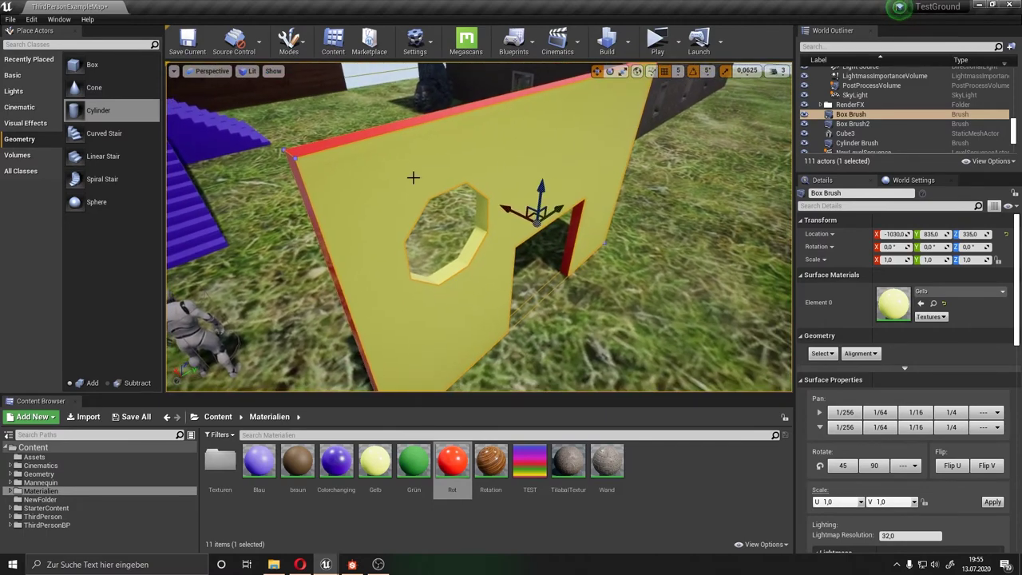
mouse_move(413, 177)
alt+mouse_down()
mouse_move(479, 179)
mouse_move(534, 164)
alt+mouse_up()
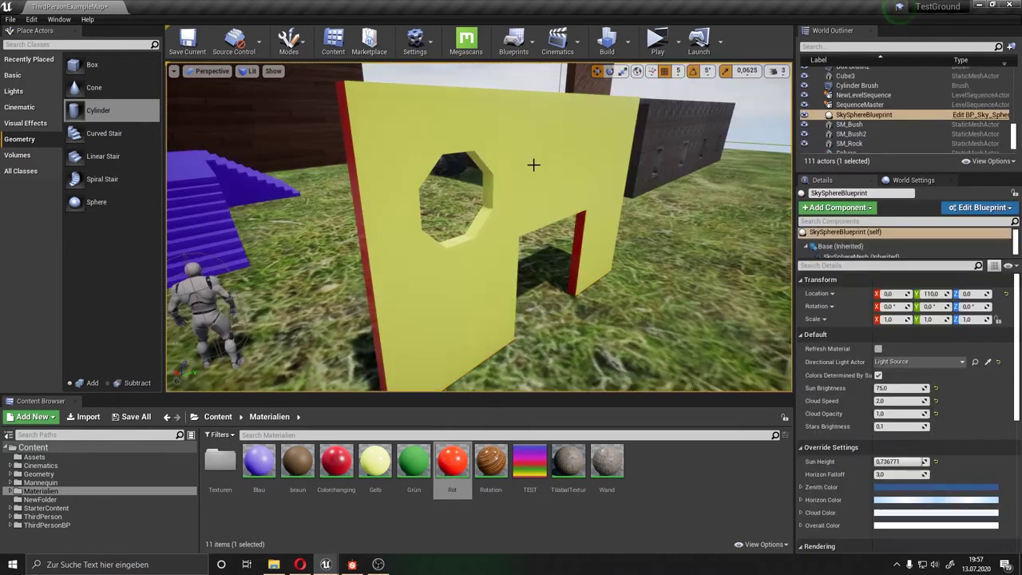
Select Box Brush, Box Brush2 and Cylinder Brush, then choose Create Static Mesh from advanced Brush Settings
click(480, 250)
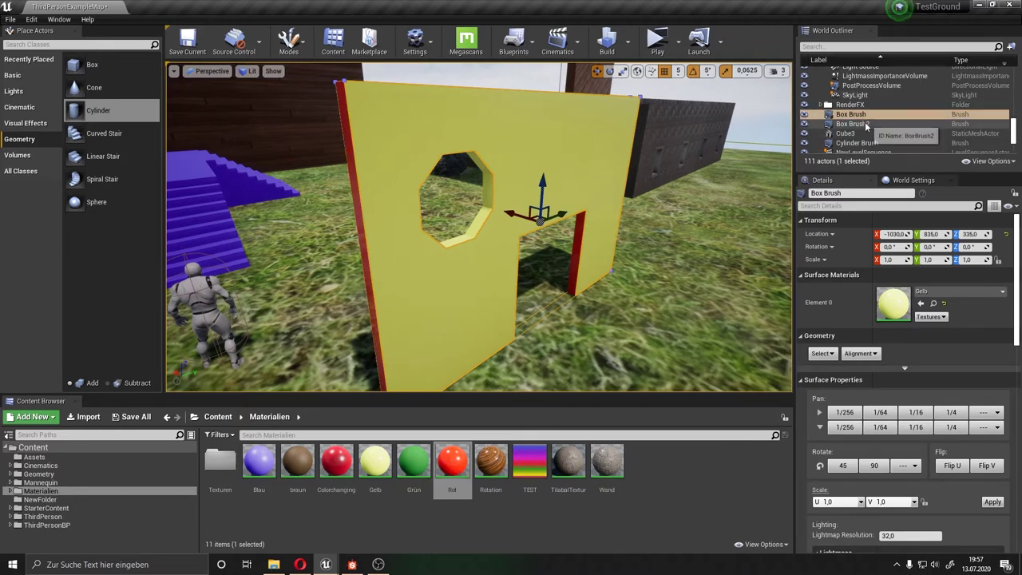
ctrl+click(853, 124)
ctrl+click(852, 145)
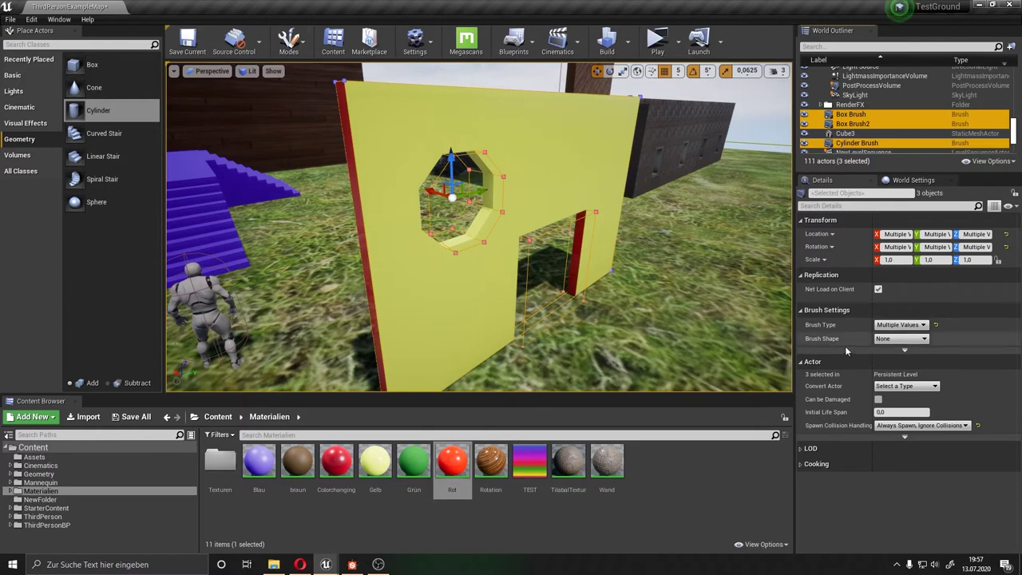
click(904, 352)
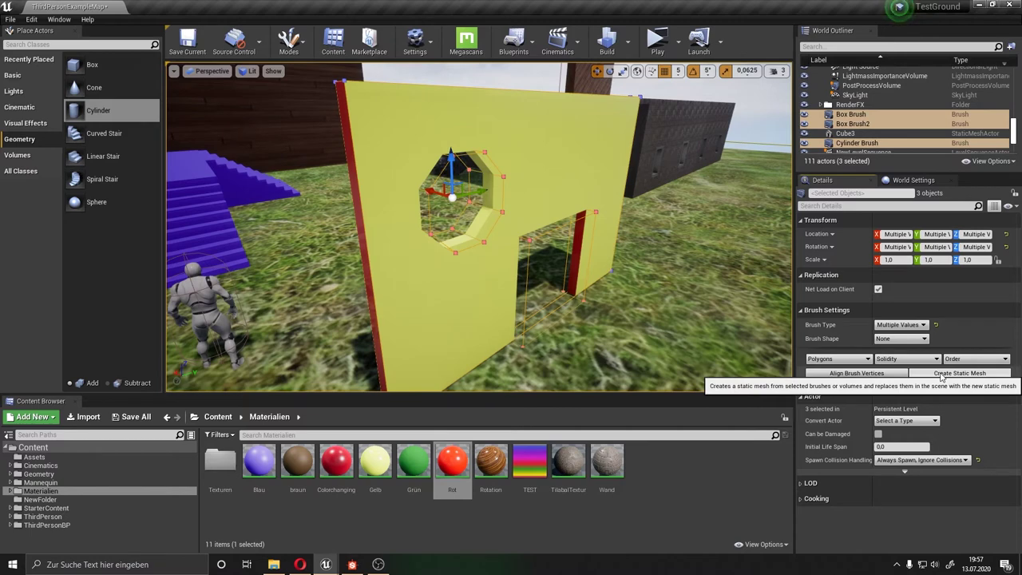
click(942, 374)
drag(467, 164, 459, 96)
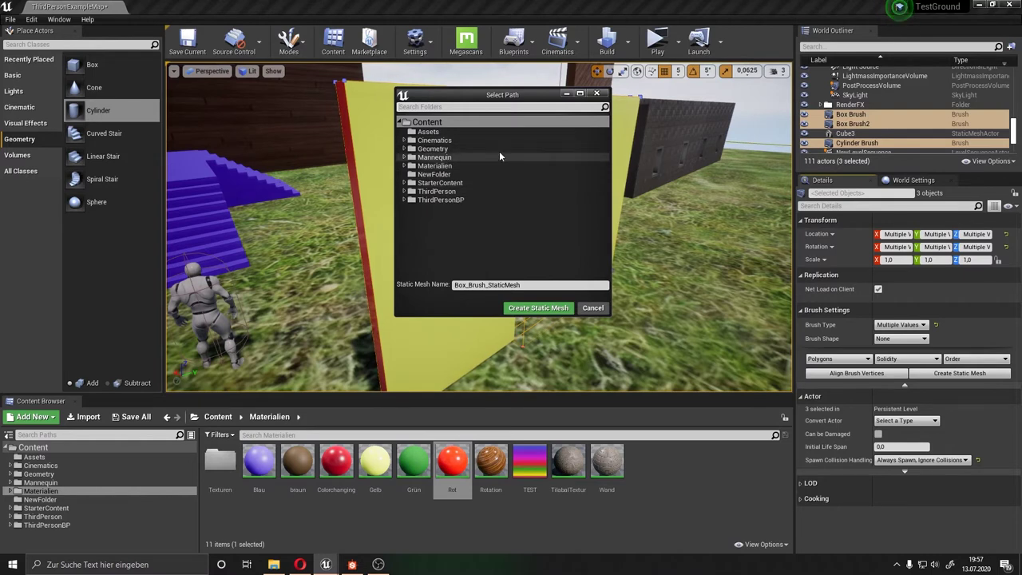
Save the merged static mesh as WandTest in the Content/Assets folder
click(424, 133)
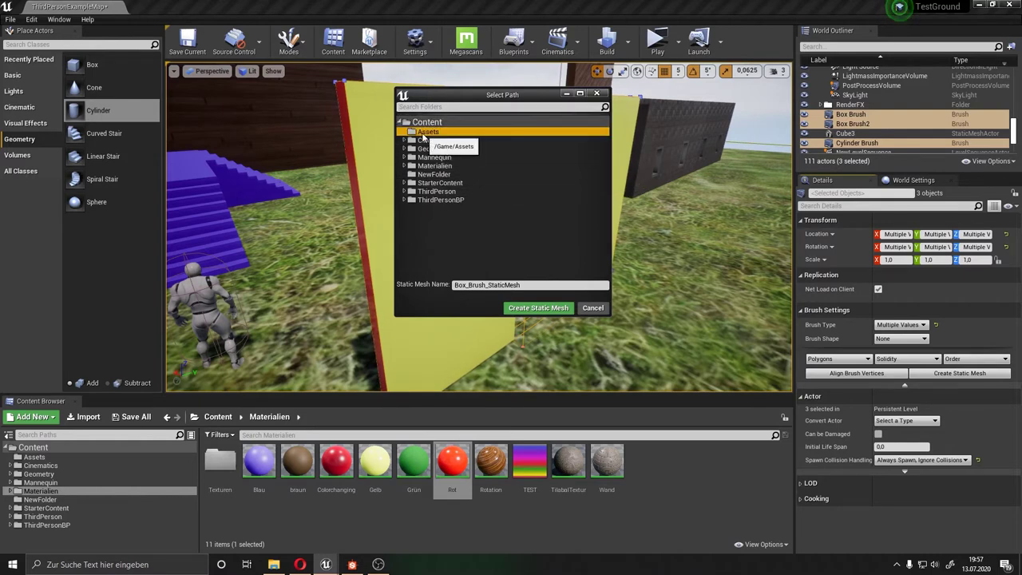
click(531, 285)
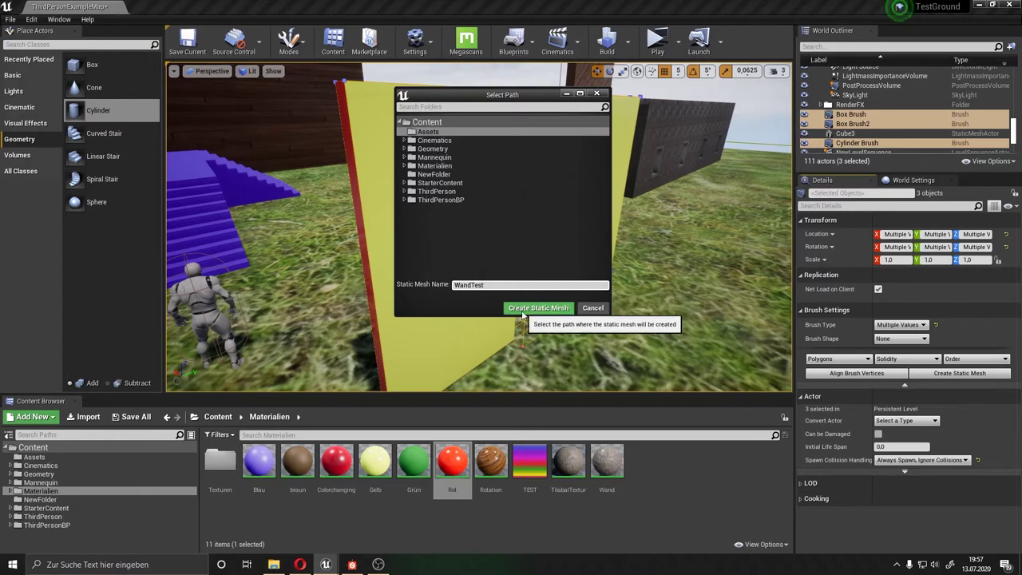
click(521, 308)
mouse_move(388, 341)
mouse_down()
mouse_move(388, 288)
mouse_move(388, 344)
mouse_up()
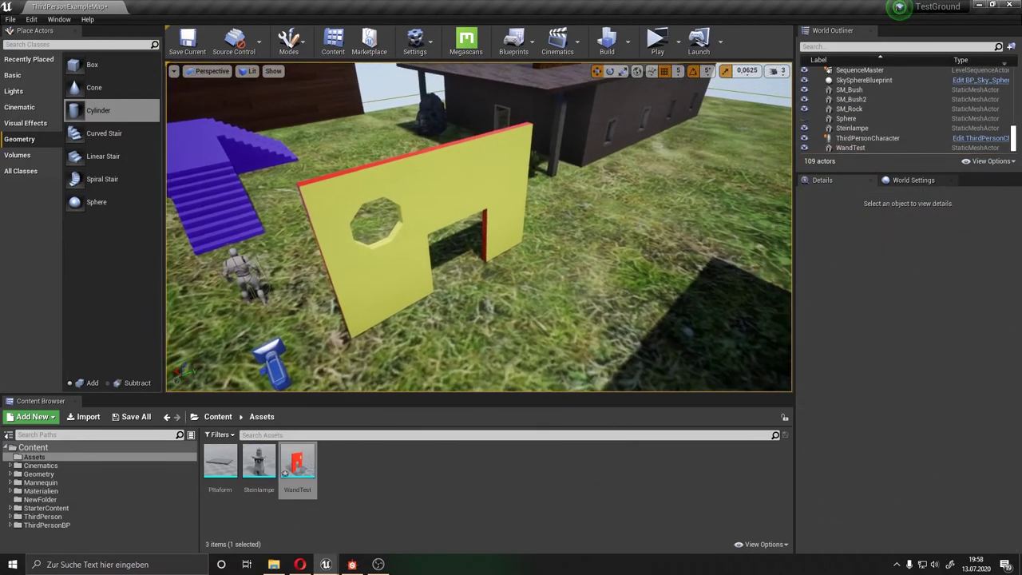
Drag the WandTest asset into the level as WandTest2 beside the original wall
mouse_move(297, 461)
mouse_down()
mouse_move(605, 292)
mouse_move(626, 206)
mouse_move(594, 205)
mouse_up()
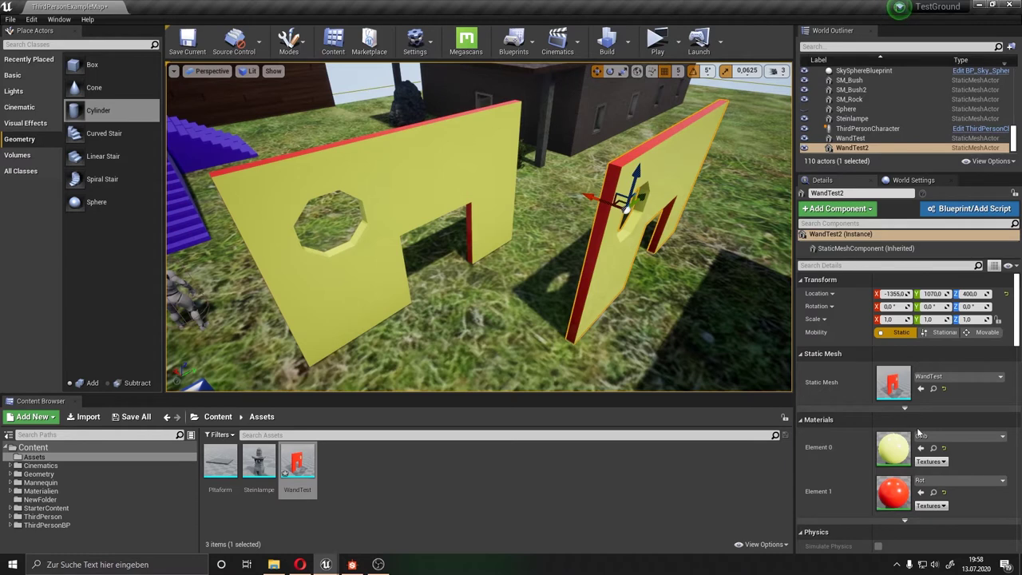
click(39, 475)
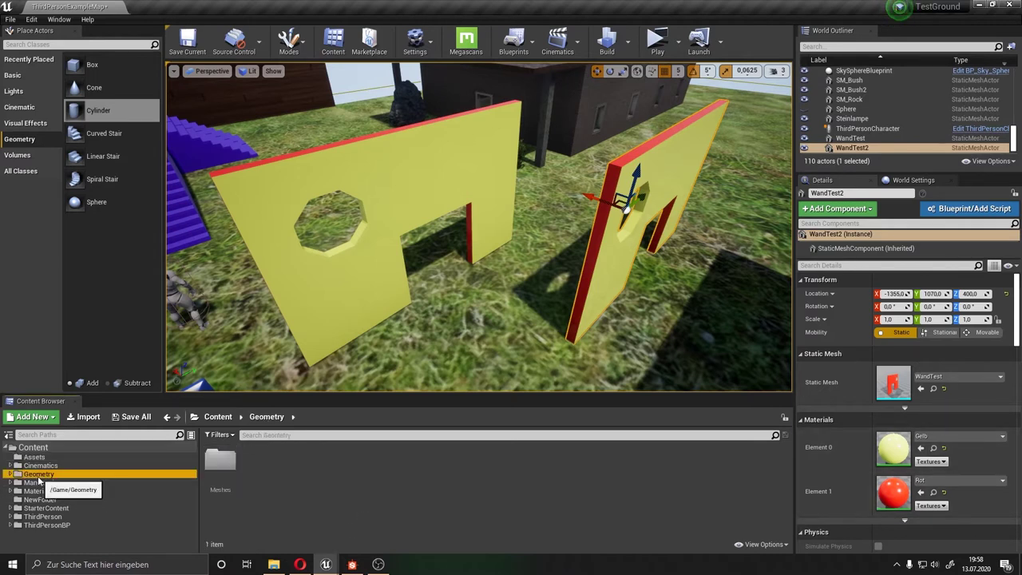
Browse the Content Browser folders to reach the StarterContent Materials library
key(Up)
key(Down)
key(Down)
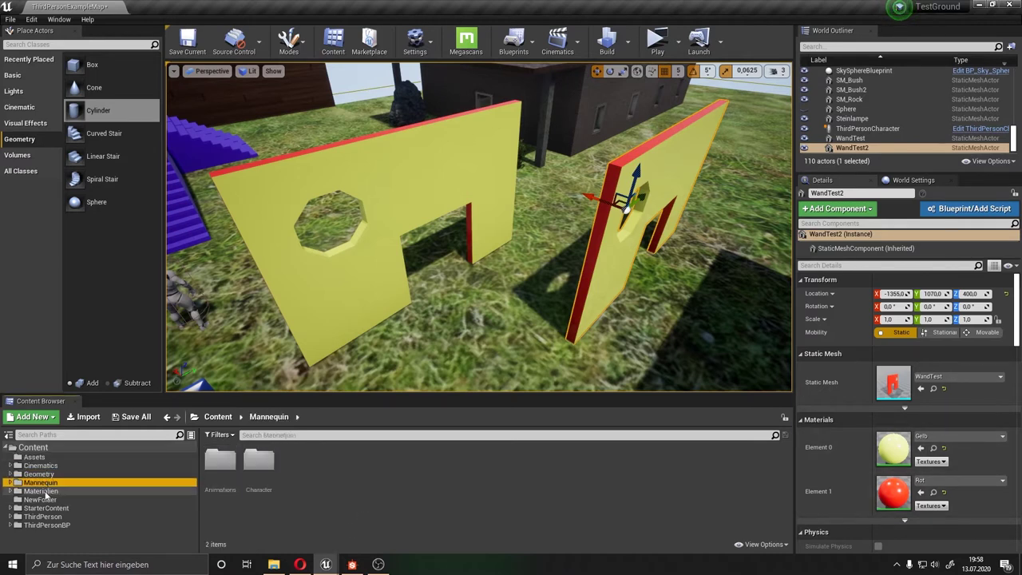
click(44, 492)
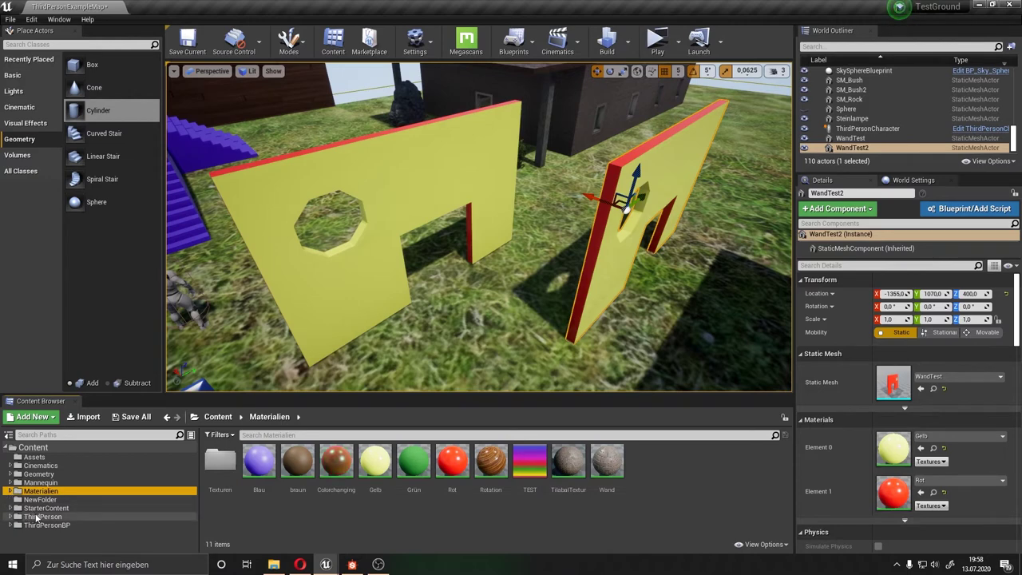
click(40, 517)
click(12, 509)
click(35, 516)
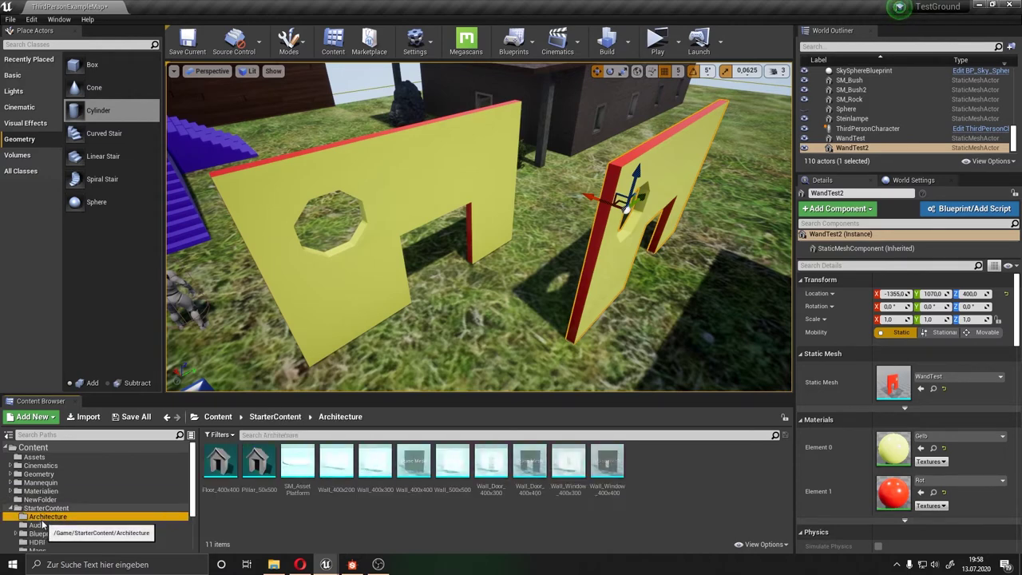
click(37, 525)
scroll(58, 528, down, 2)
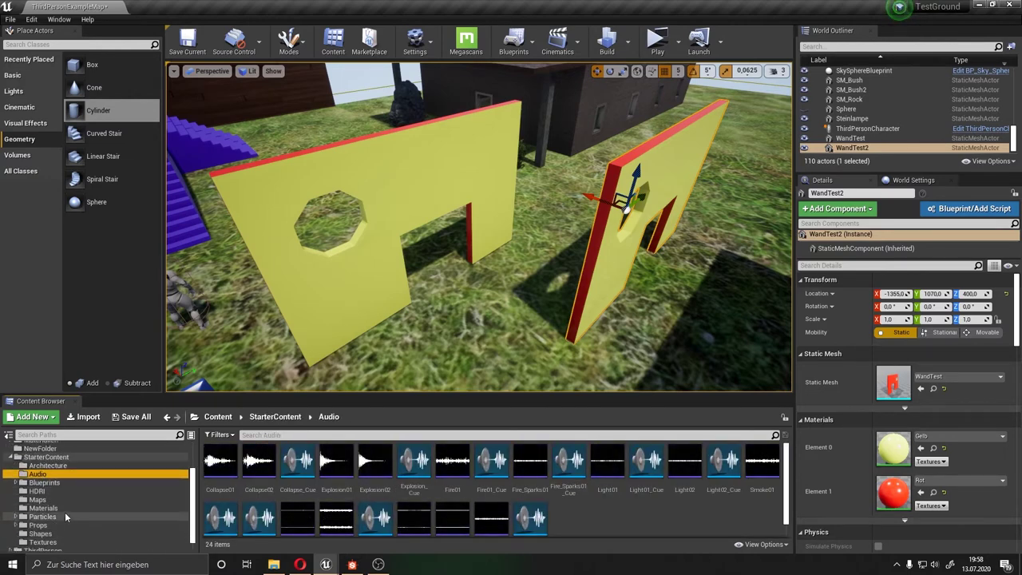
click(62, 509)
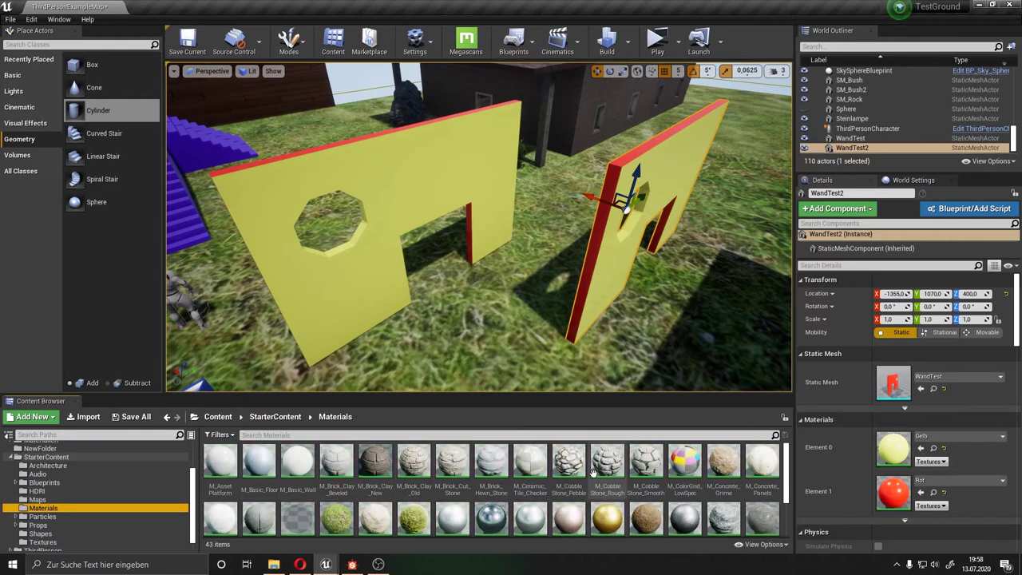
Assign M_Cobble_Stone_Rough to Element 0 and M_Ground_Moss to Element 1, then inspect the wall
drag(607, 464, 892, 456)
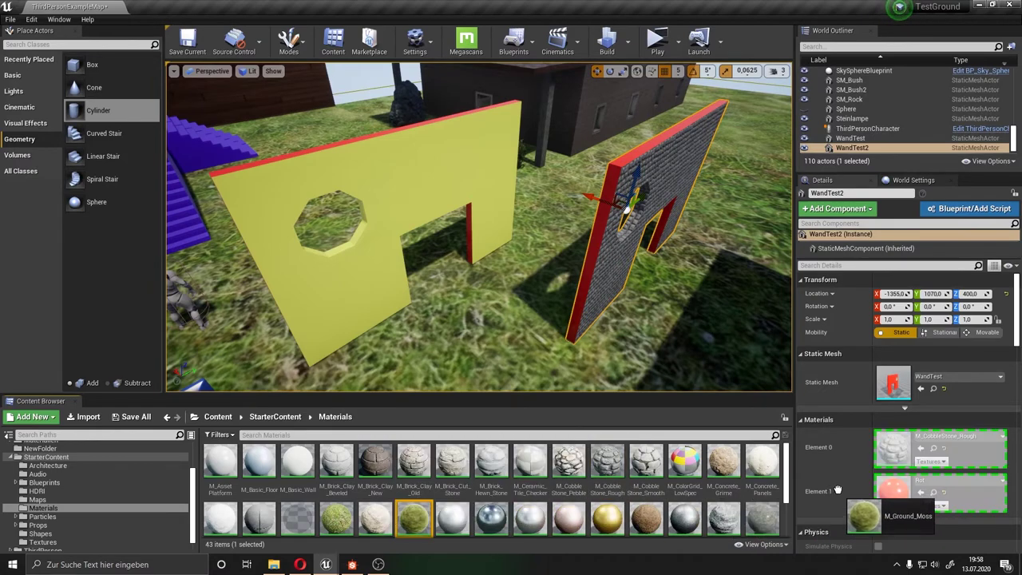
drag(414, 519, 893, 492)
right_drag(480, 227, 447, 227)
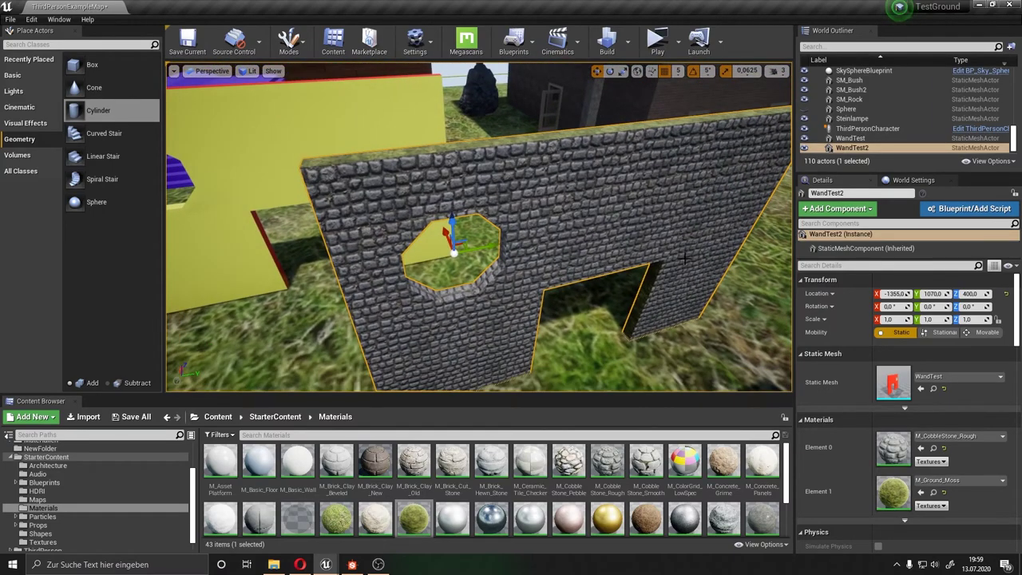
mouse_move(683, 257)
right_down()
mouse_move(694, 194)
mouse_move(613, 237)
right_up()
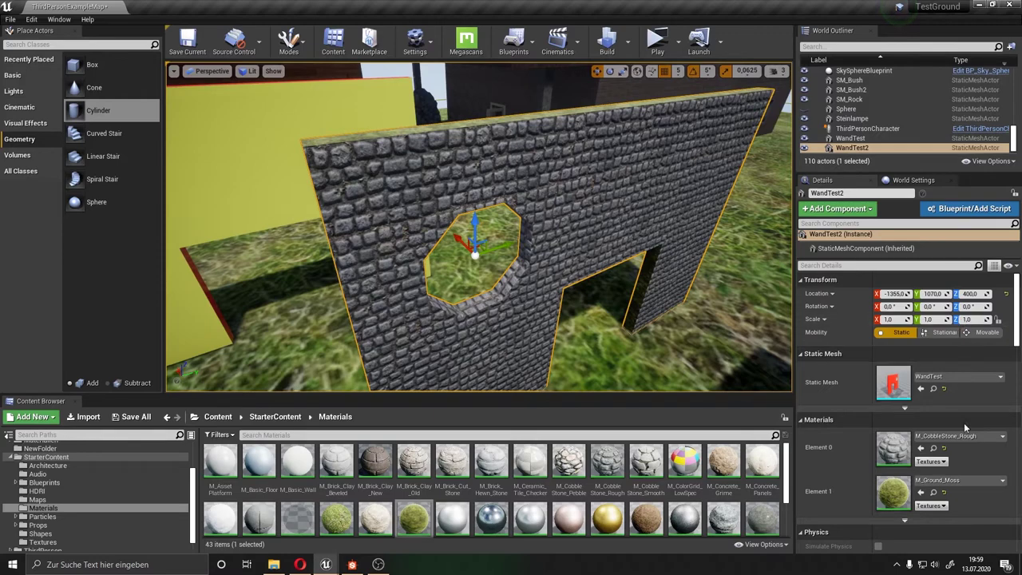
mouse_move(558, 272)
right_down()
mouse_move(511, 275)
mouse_move(600, 253)
right_up()
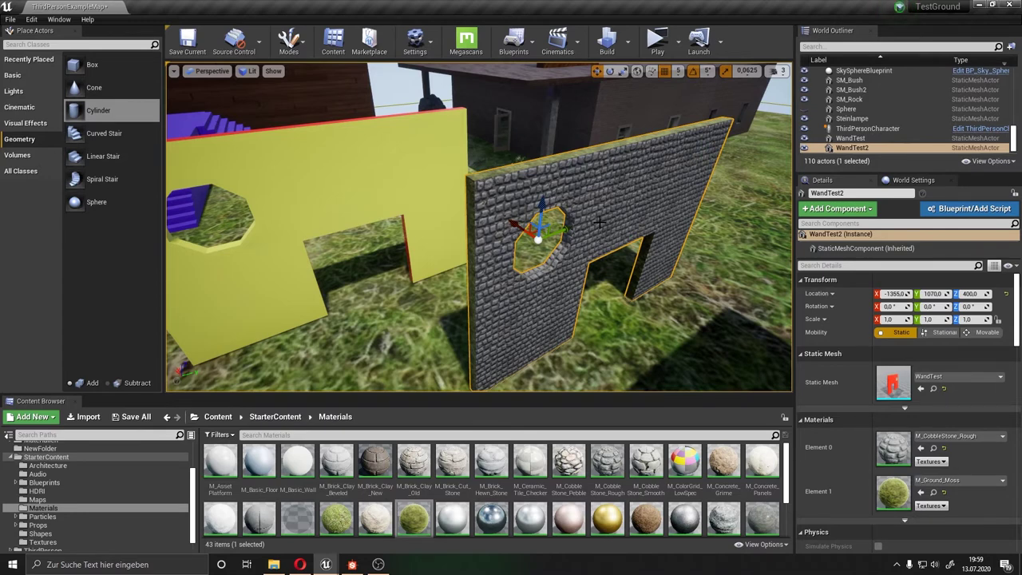
Find the WandTest mesh in the Assets folder and start exporting it
right_drag(599, 223, 587, 258)
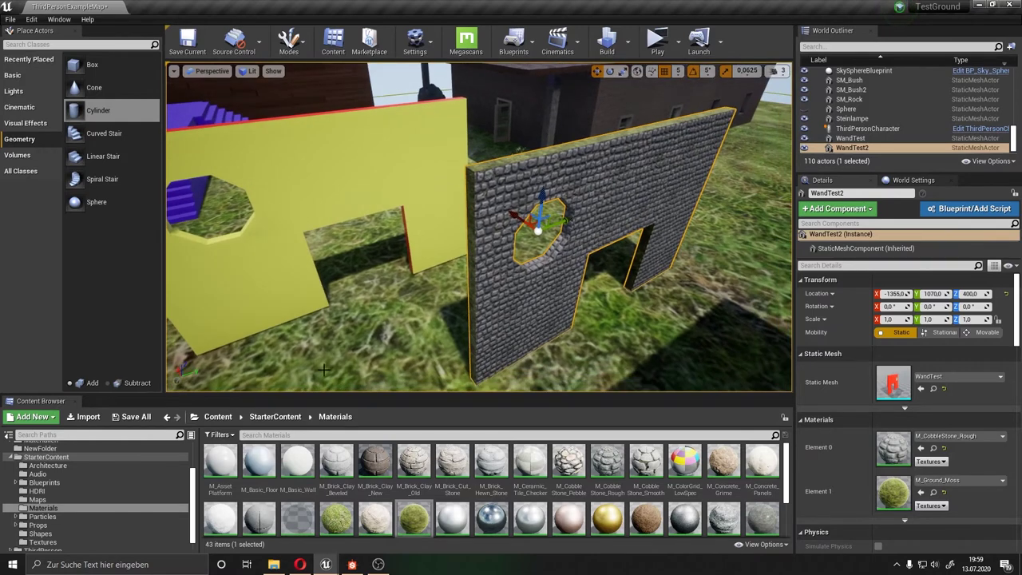
scroll(119, 491, up, 3)
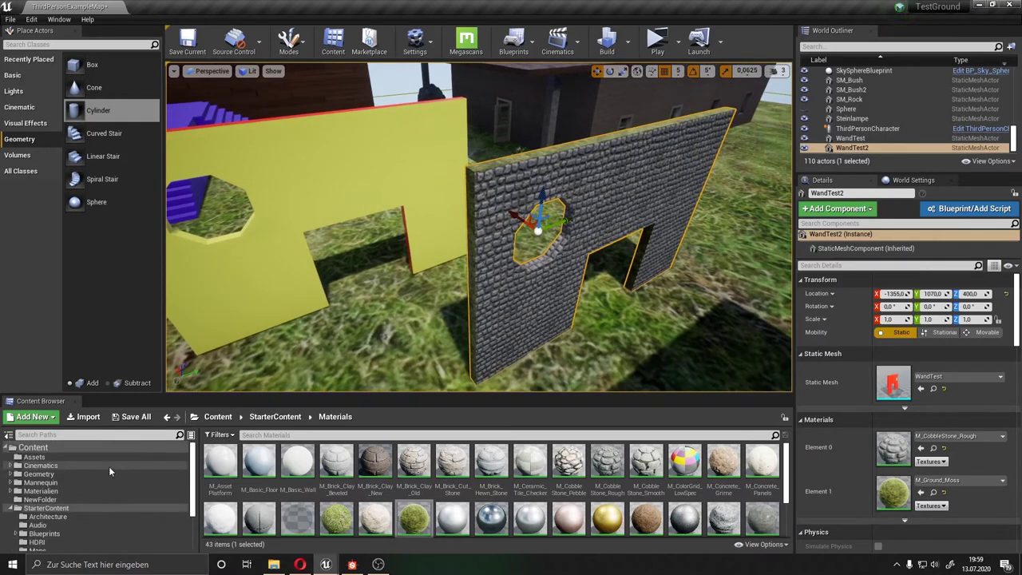
click(106, 463)
click(107, 457)
click(303, 465)
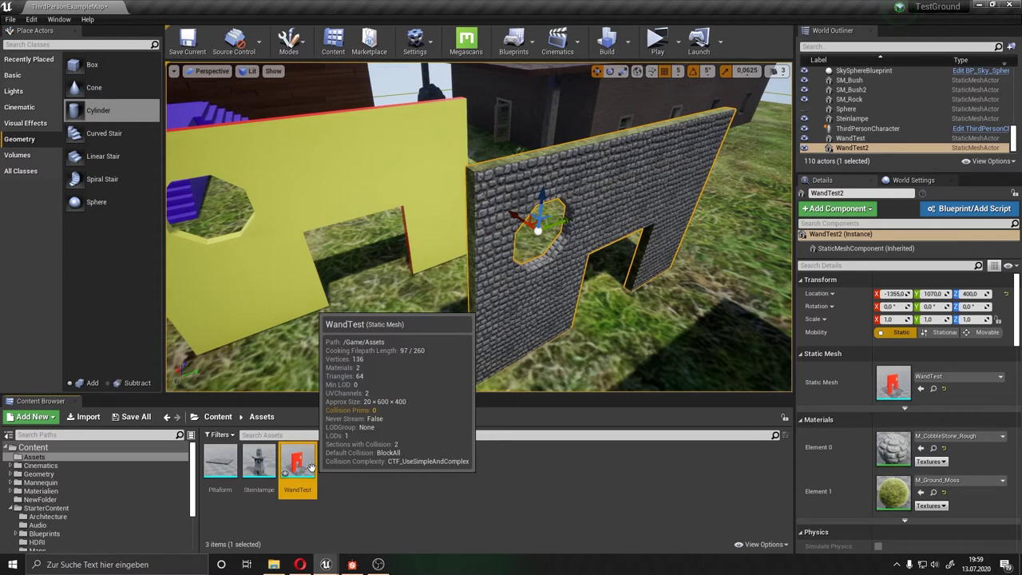
right_click(311, 468)
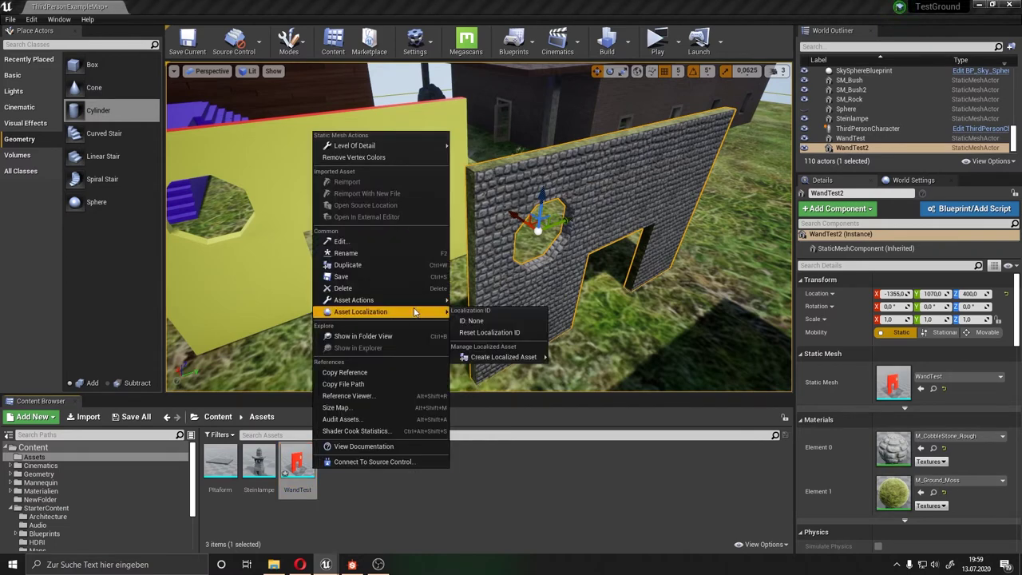
mouse_move(400, 299)
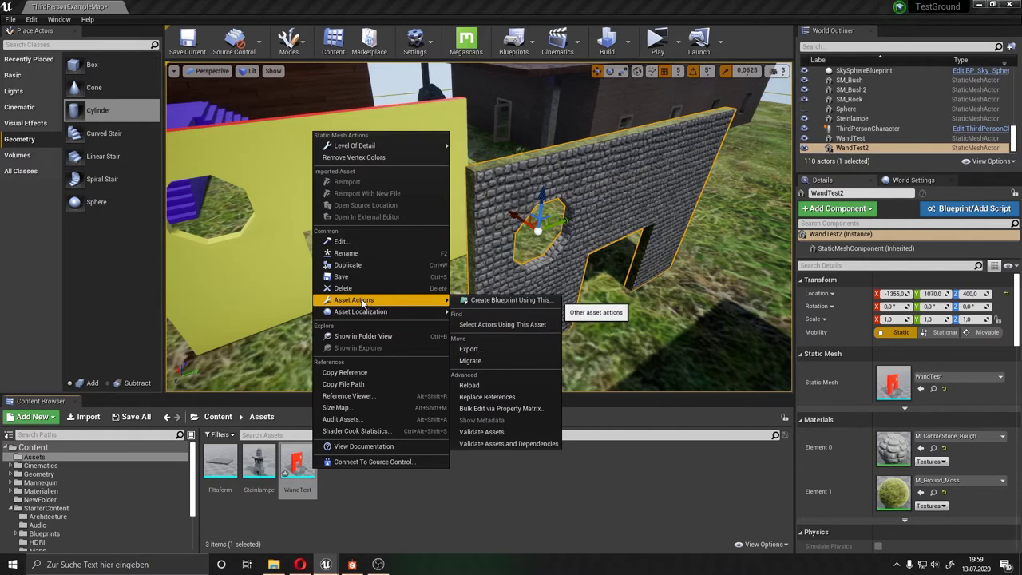
click(479, 351)
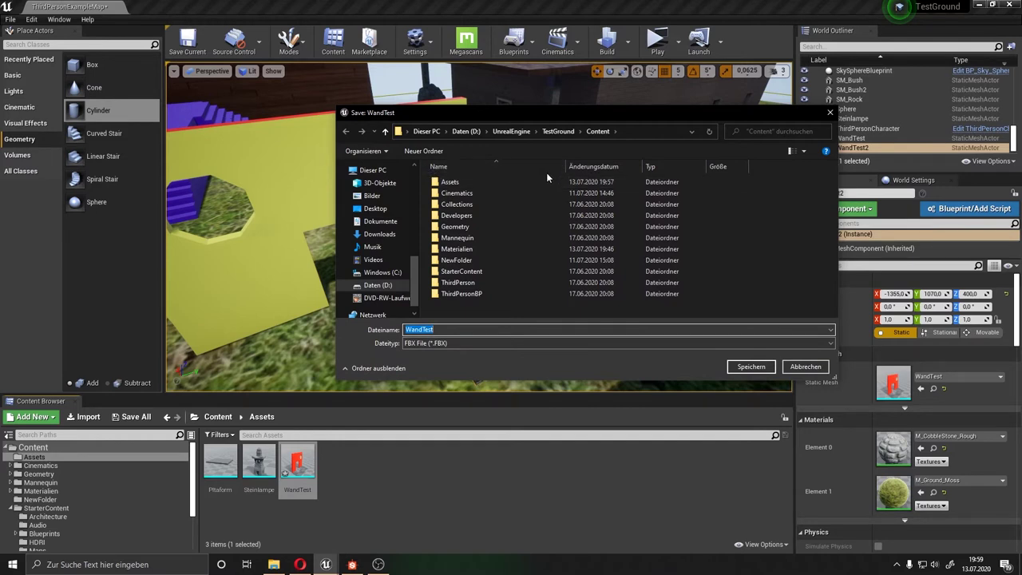
Save the export to D:\3D-Stuff\assets\Test with FBX 2018 compatibility
click(377, 285)
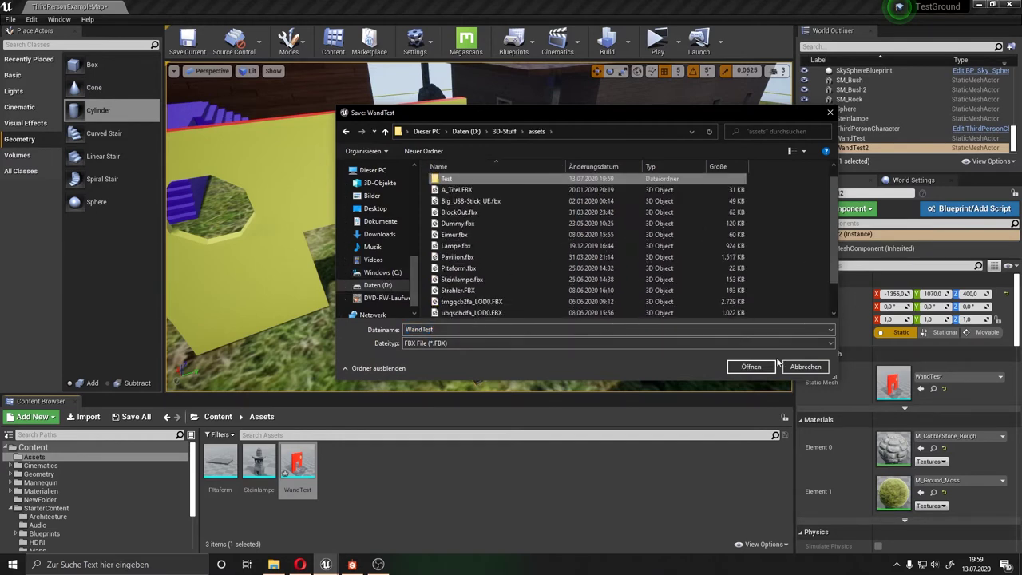
click(757, 367)
click(765, 367)
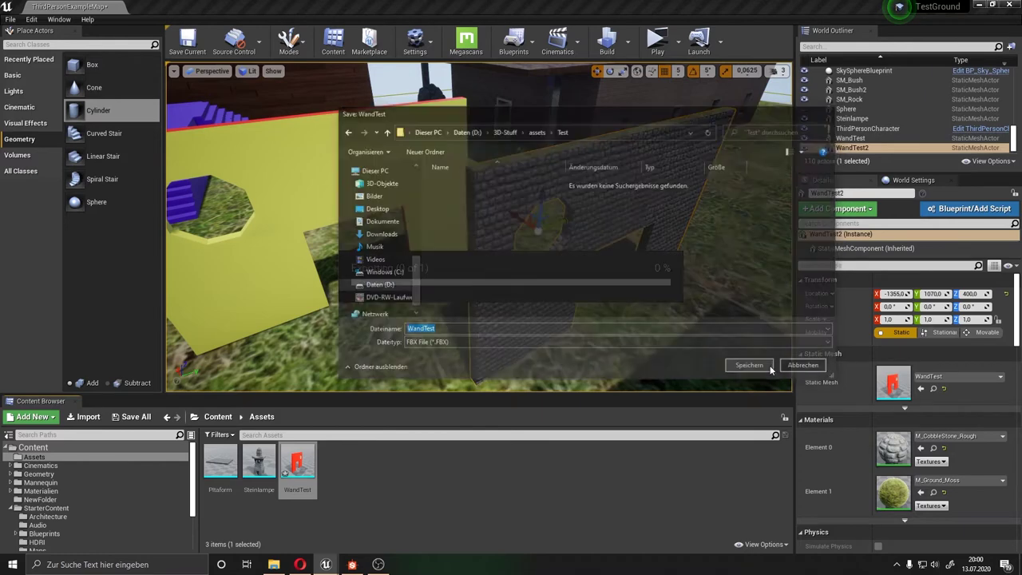
click(497, 218)
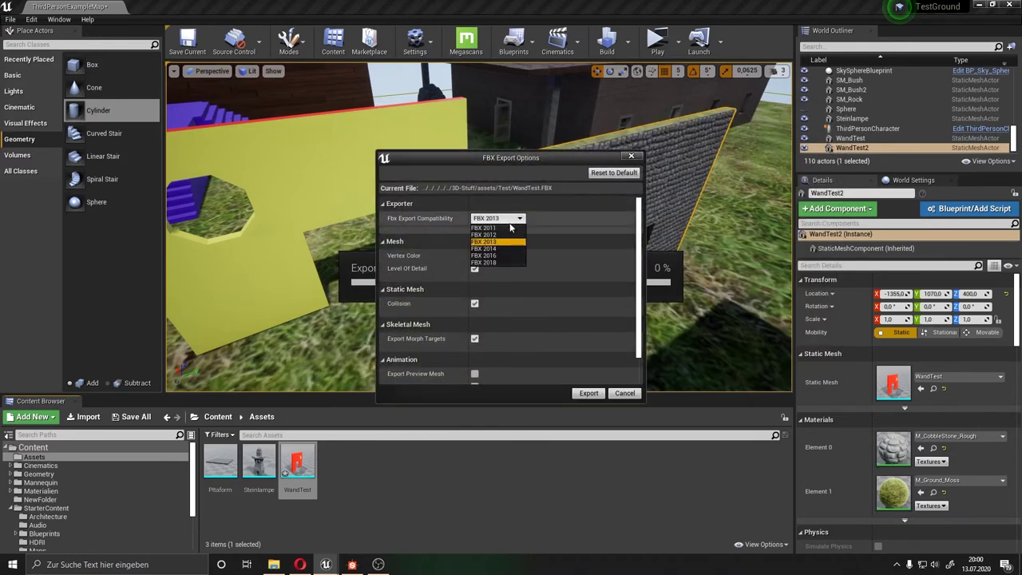
scroll(506, 244, down, 1)
click(506, 245)
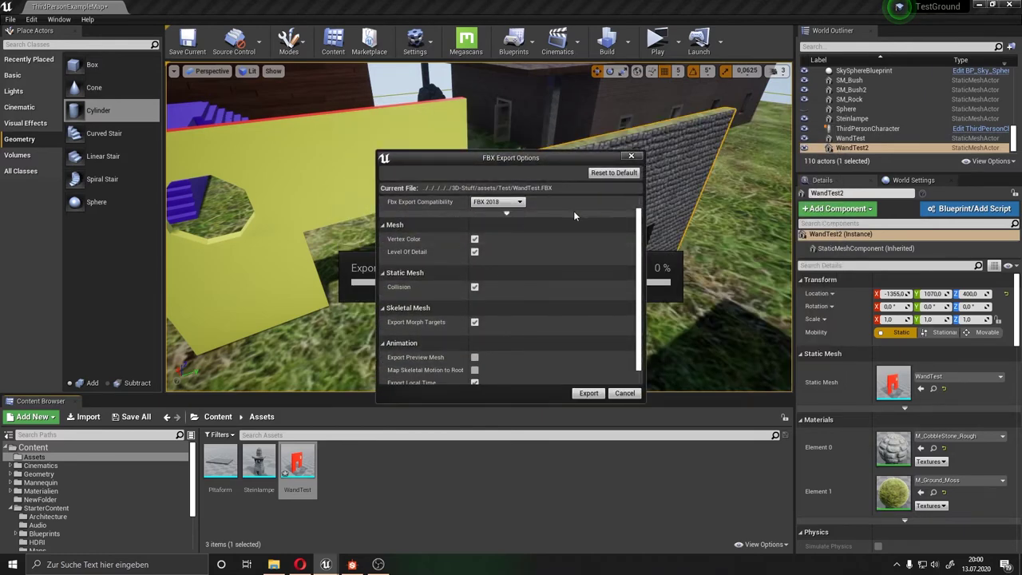
scroll(509, 245, down, 1)
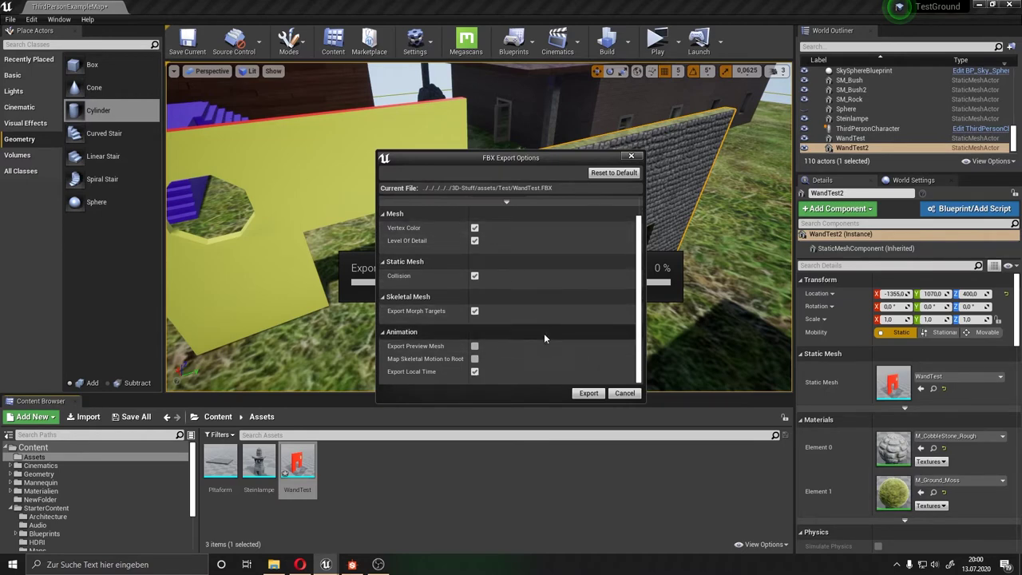
click(588, 393)
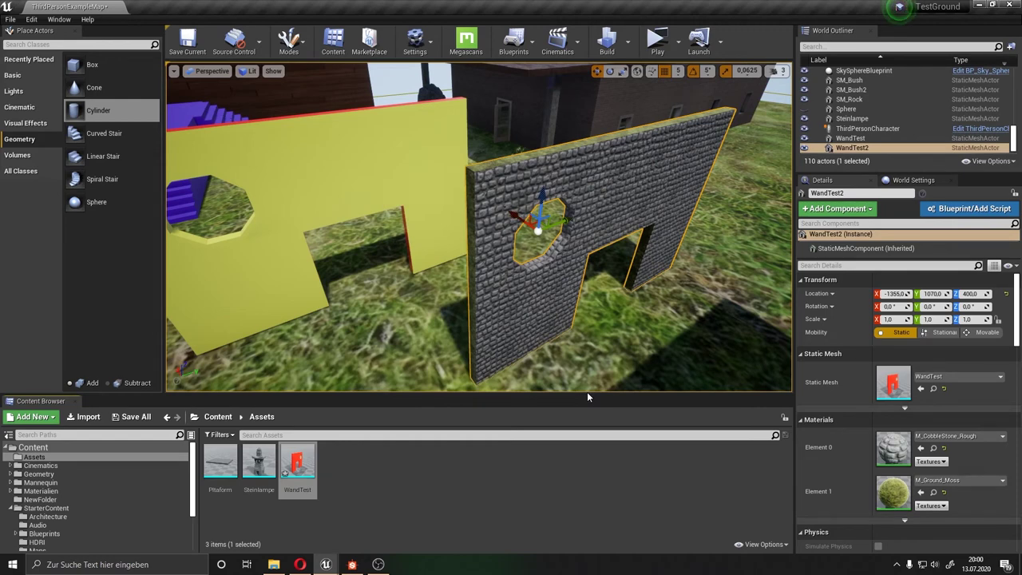
Save the WandTest asset and open it maximized in the Static Mesh Editor
right_click(295, 482)
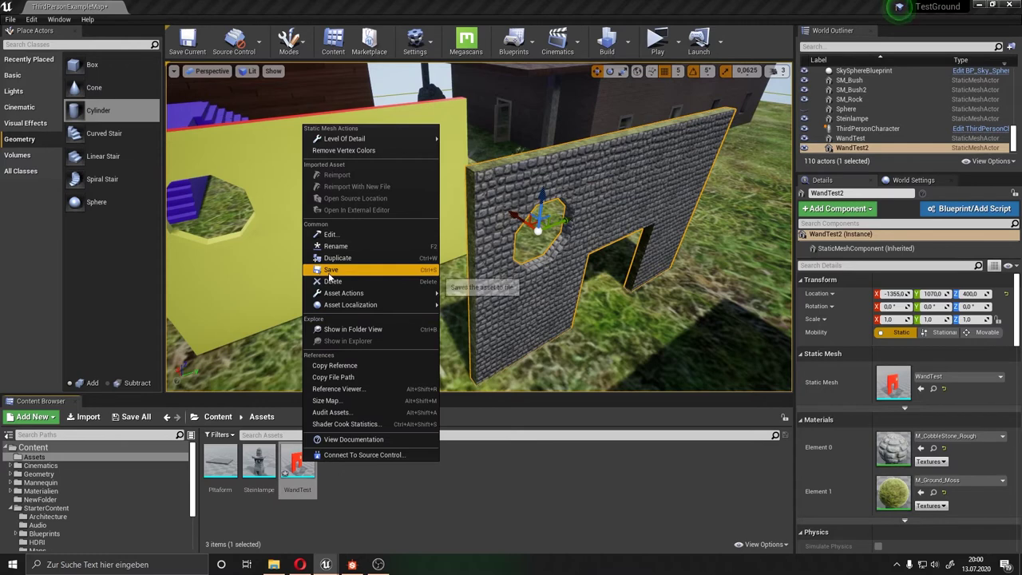
click(330, 274)
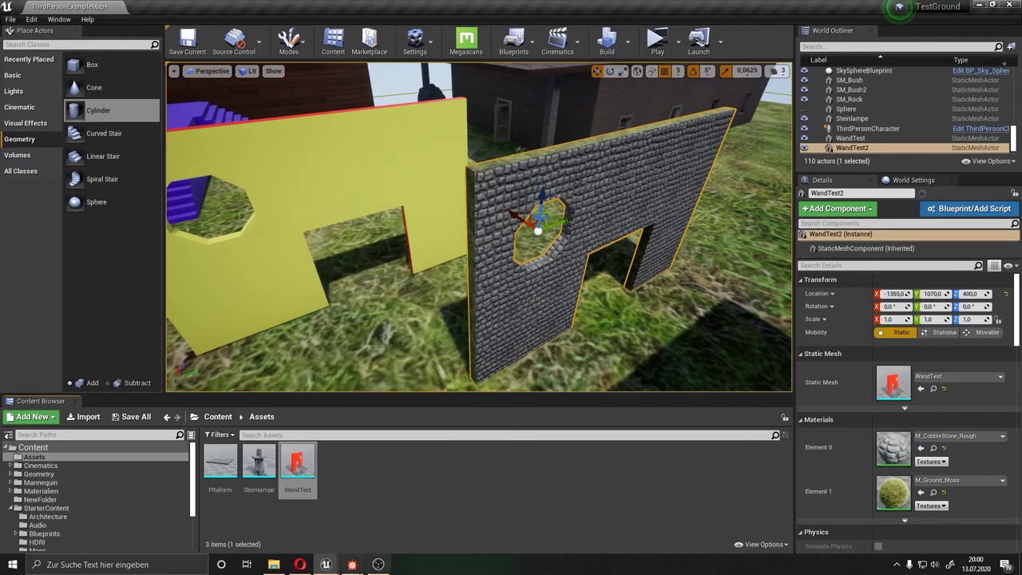
double_click(297, 465)
drag(623, 249, 623, 295)
mouse_move(671, 240)
right_down()
mouse_move(671, 208)
mouse_move(654, 210)
right_up()
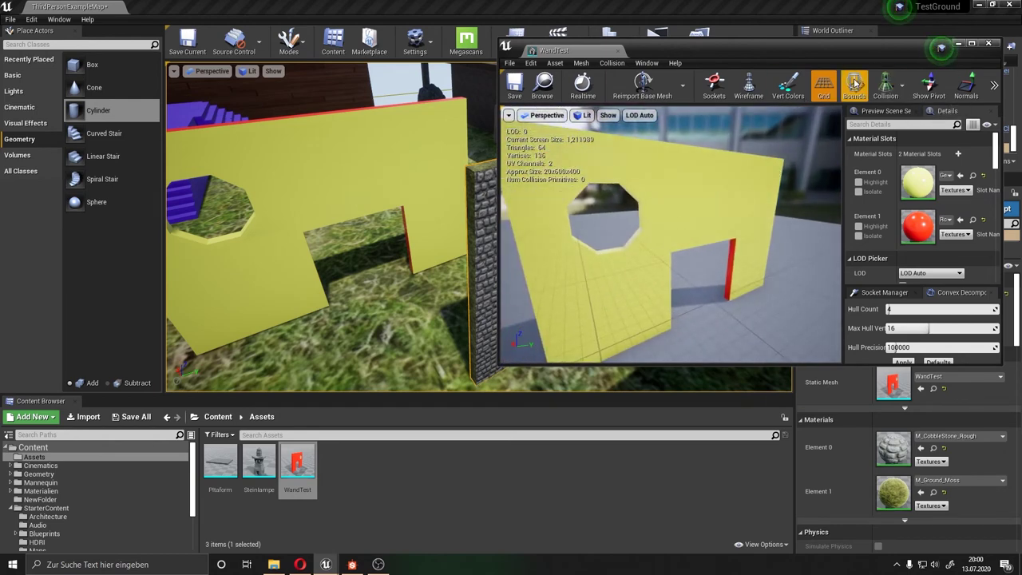
click(972, 43)
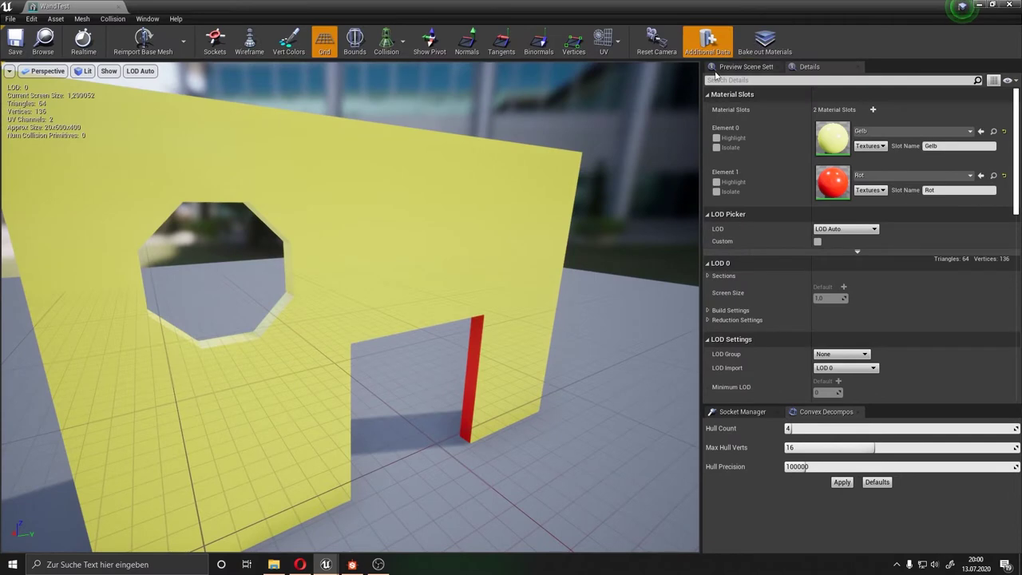
drag(586, 164, 559, 136)
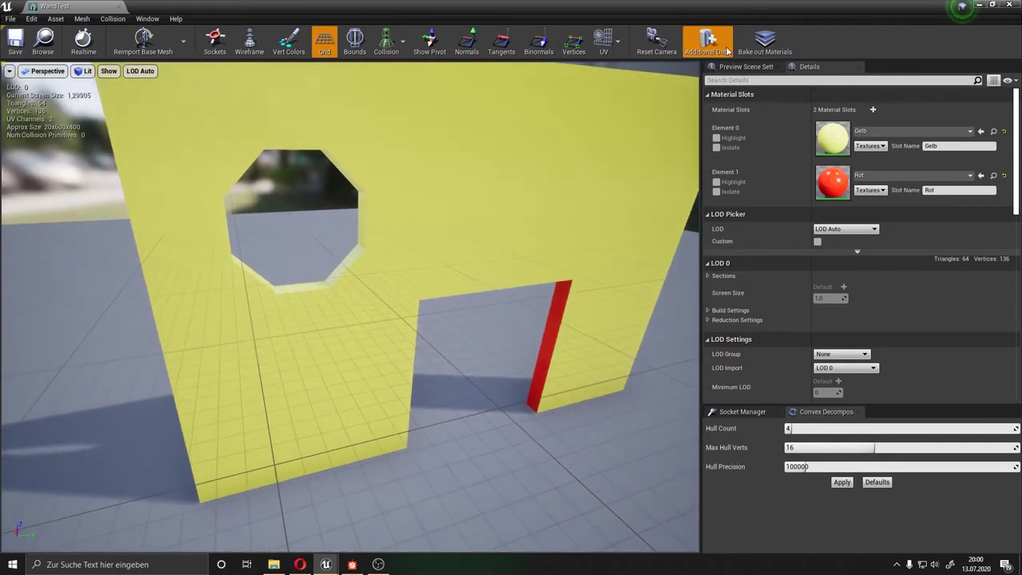
Overlay the UV channel 0 layout, then the UV channel 1 layout, on the preview
click(617, 40)
click(616, 77)
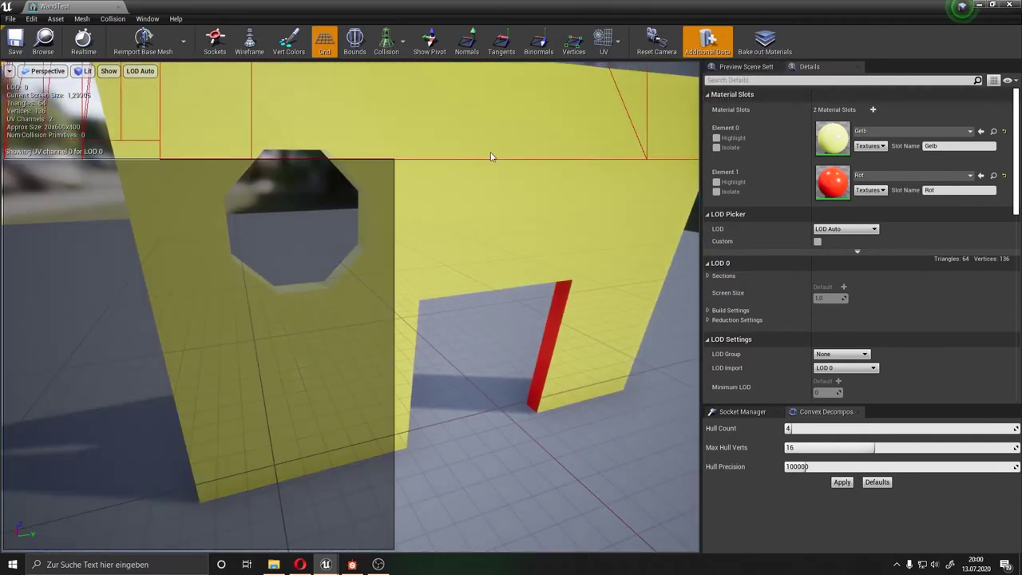
scroll(492, 157, down, 5)
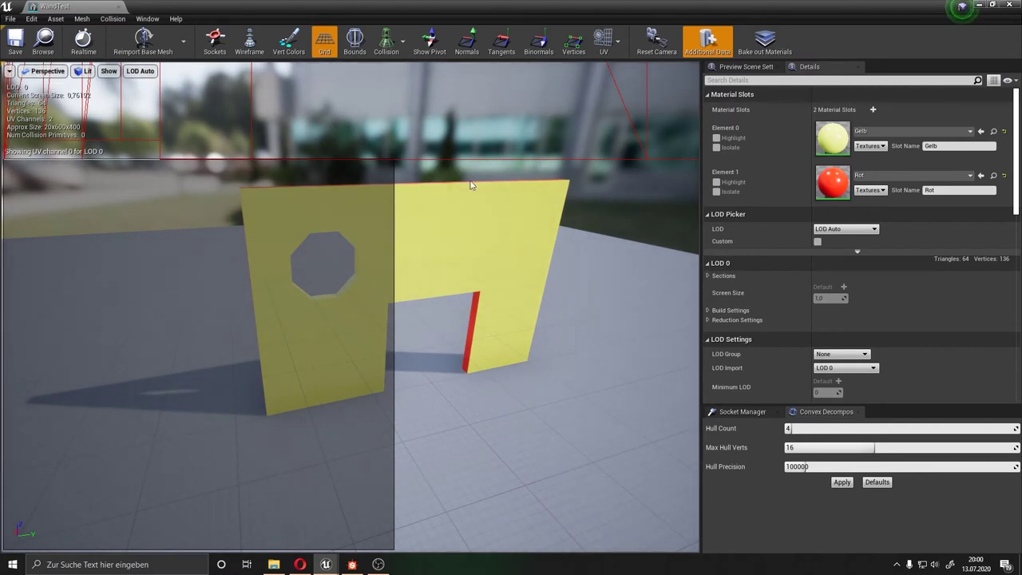
click(617, 40)
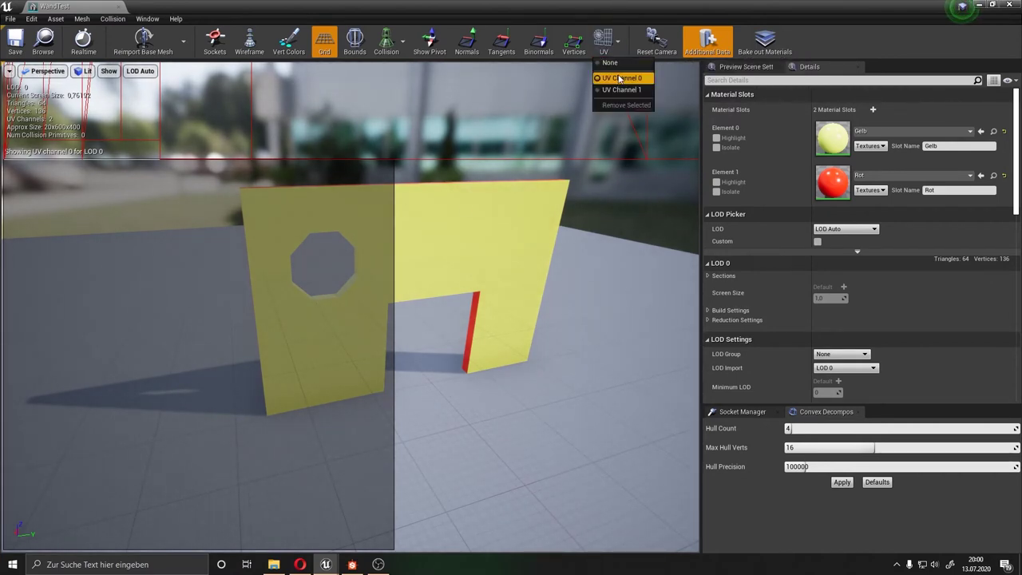
click(623, 88)
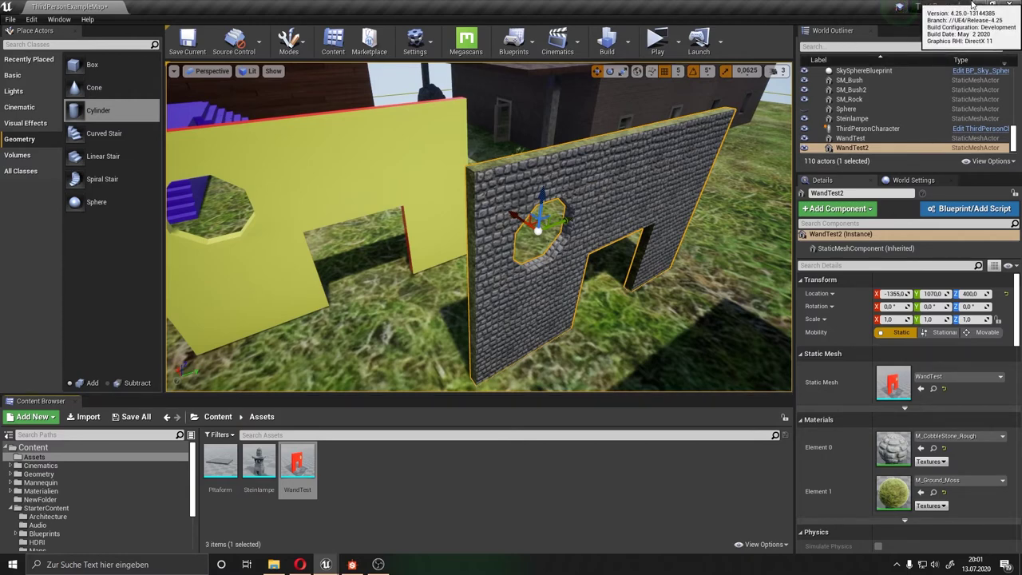
Minimize Unreal to the desktop and launch Maya 2019 from its shortcut
key(super+d)
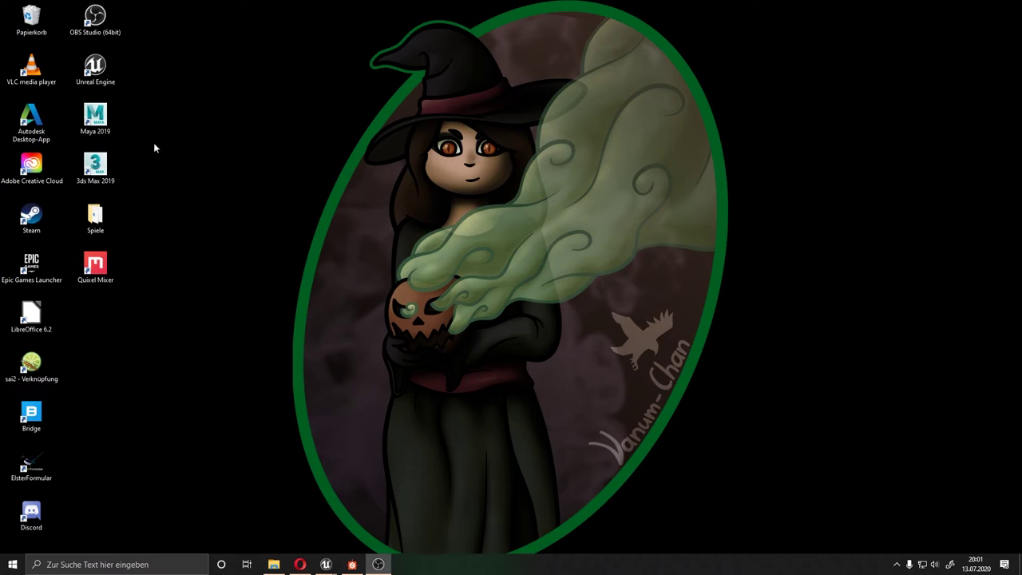
double_click(91, 118)
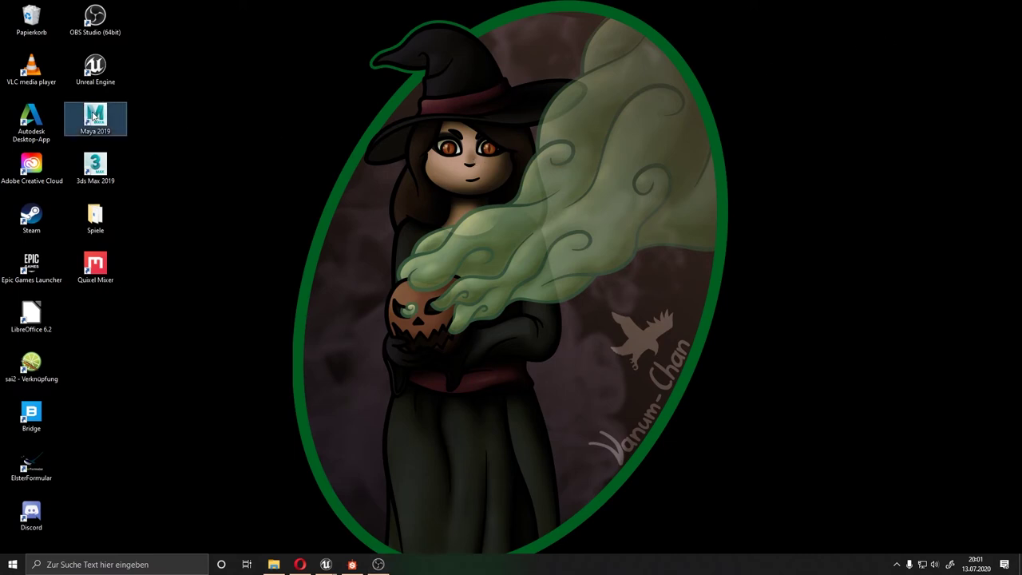
double_click(100, 119)
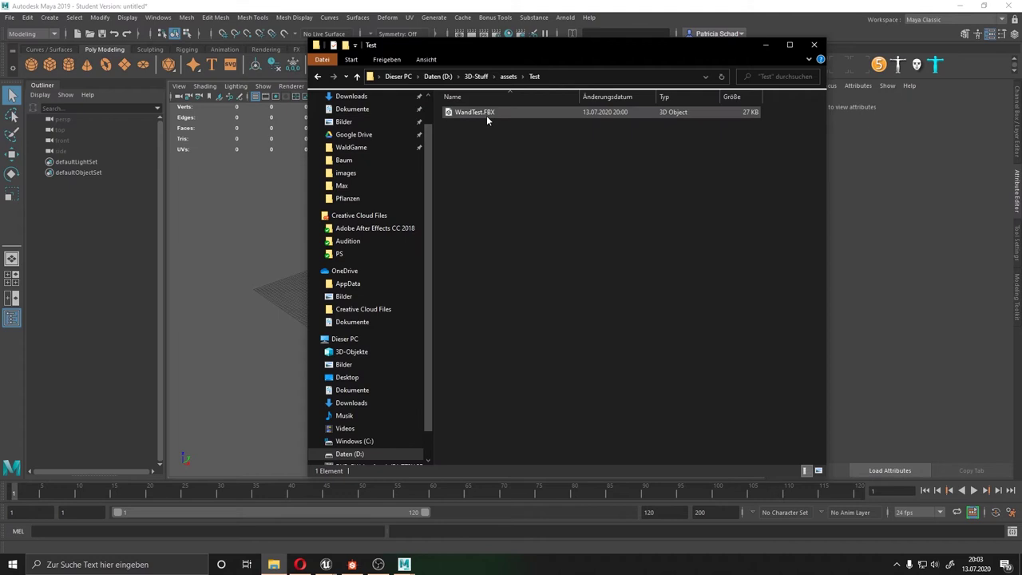
Import WandTest.FBX into the empty scene and scale the wall taller
drag(483, 114, 246, 241)
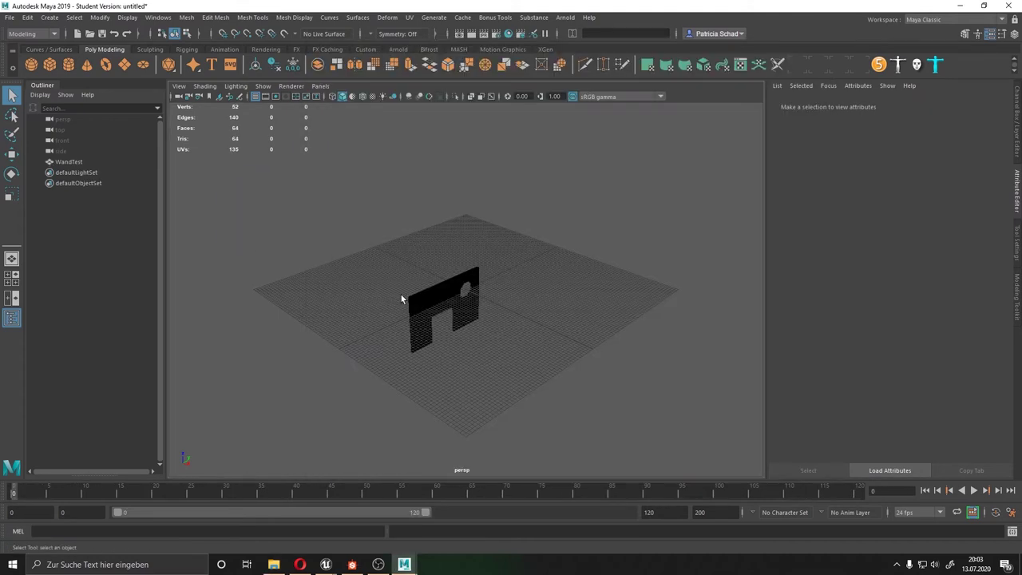
click(437, 300)
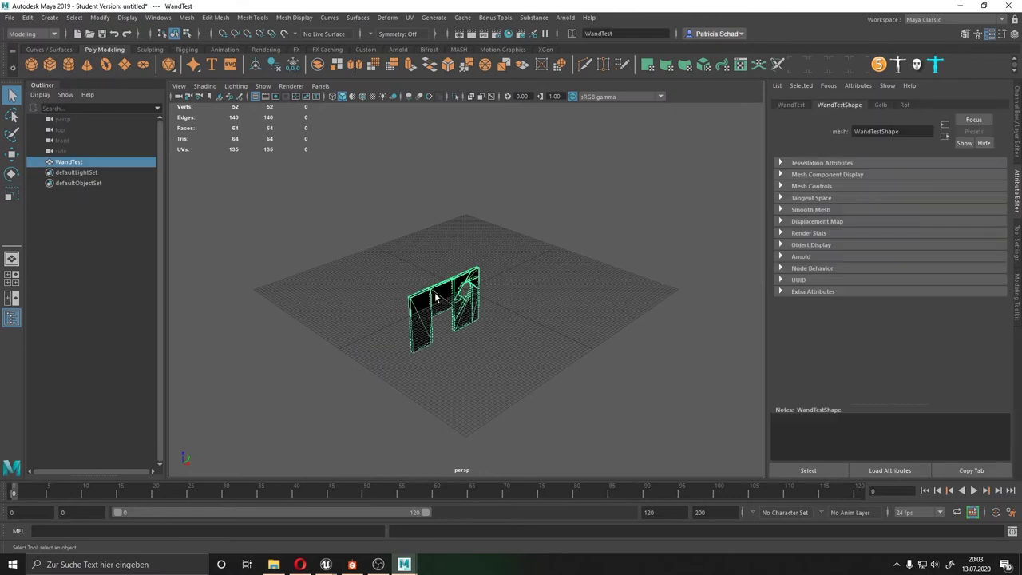
key(r)
drag(463, 235, 465, 202)
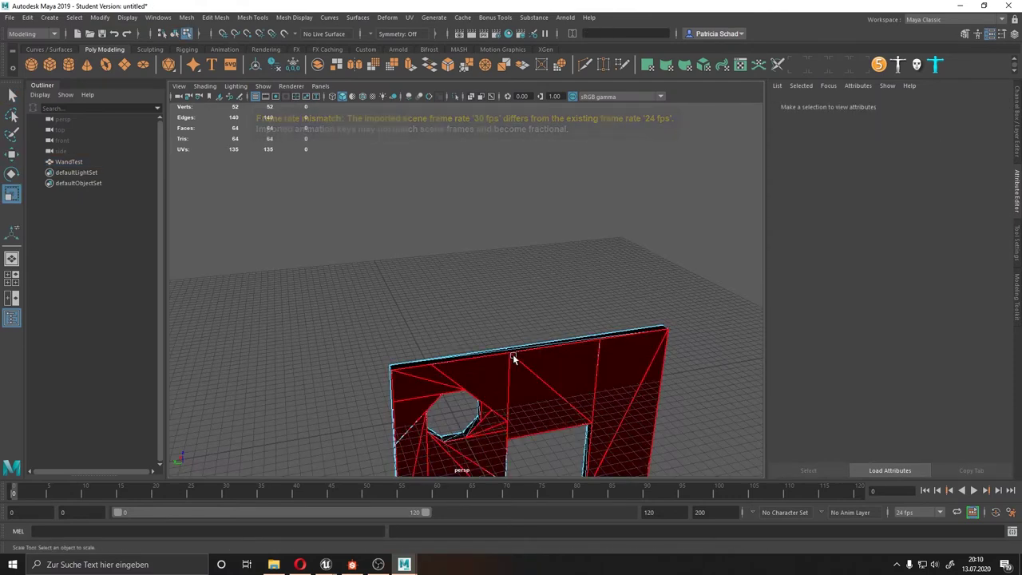
Move the wall upward and show its Gelb1 material attributes
key(w)
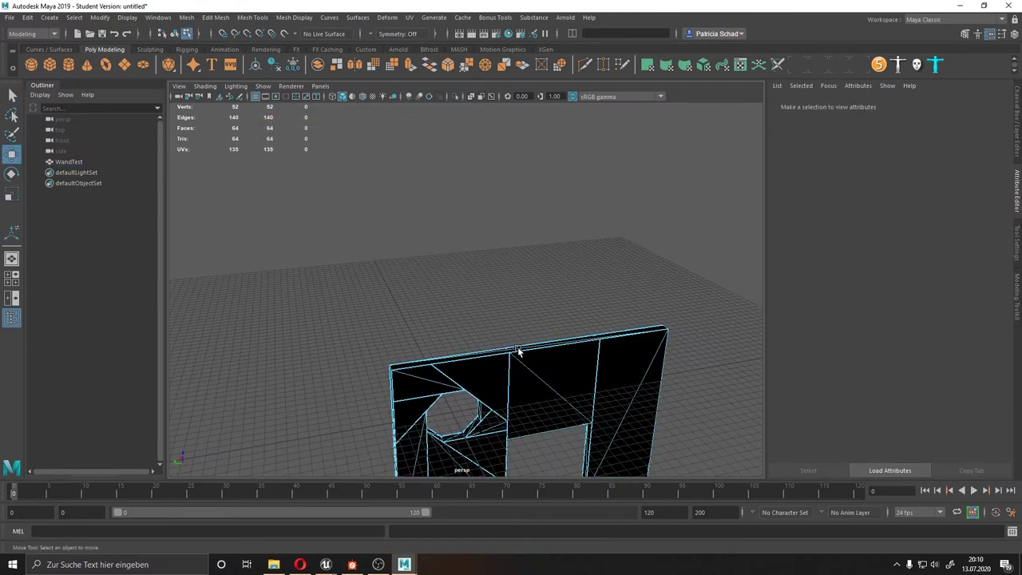
click(508, 373)
right_click(512, 255)
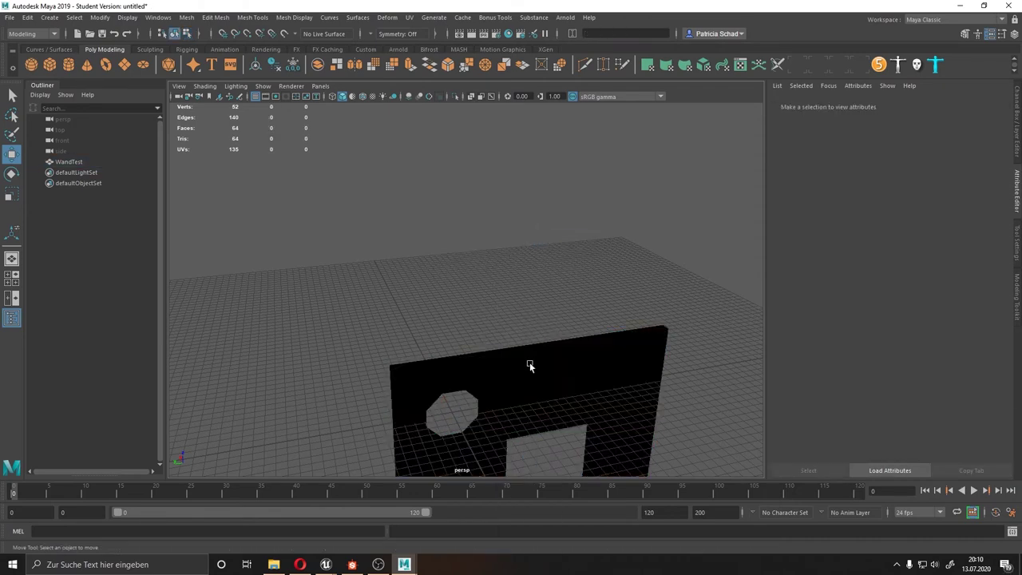
click(504, 377)
drag(454, 368, 509, 291)
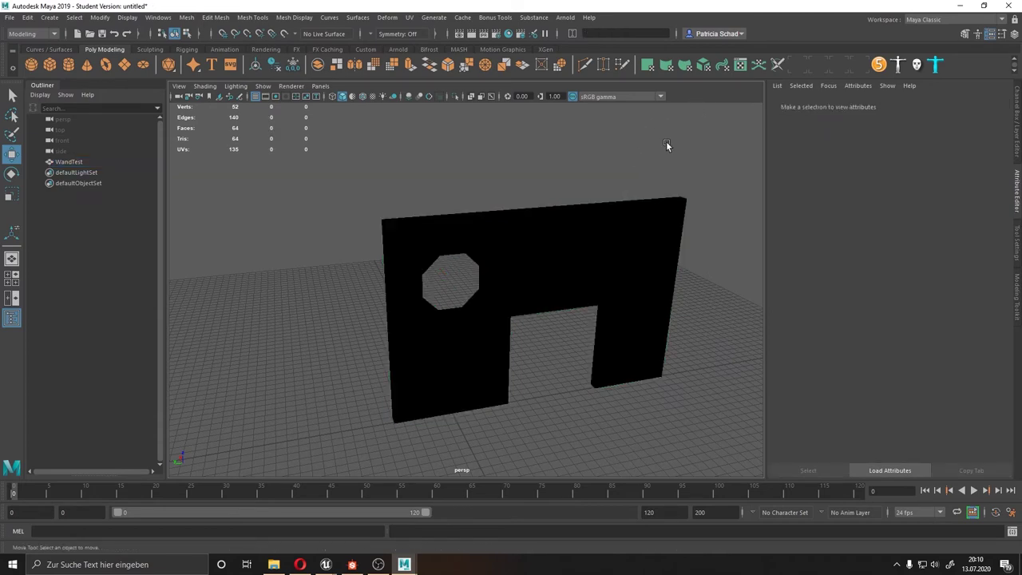
click(882, 104)
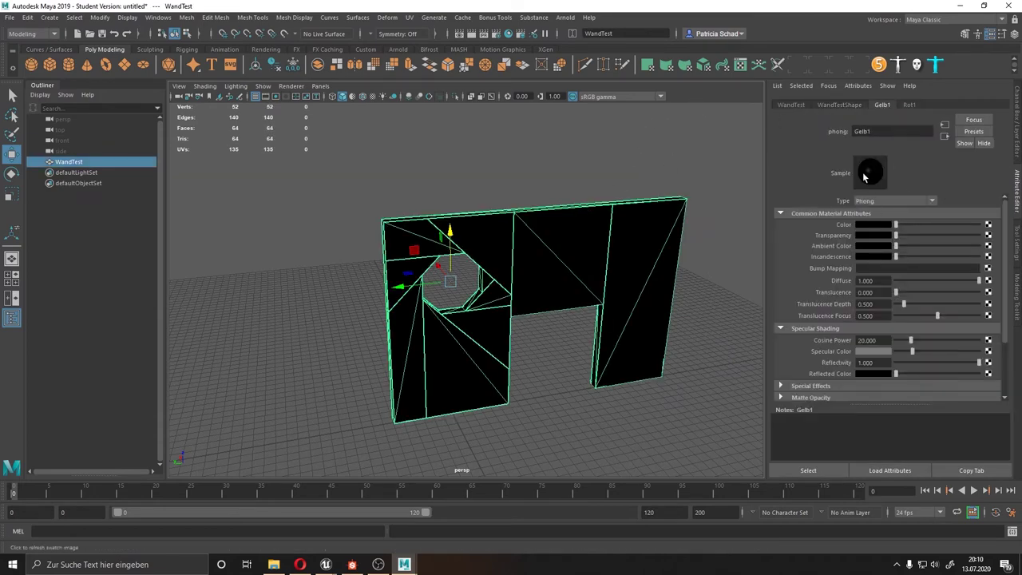
Brighten Gelb1's colour to pink and raise Rot1's colour to blue
click(873, 225)
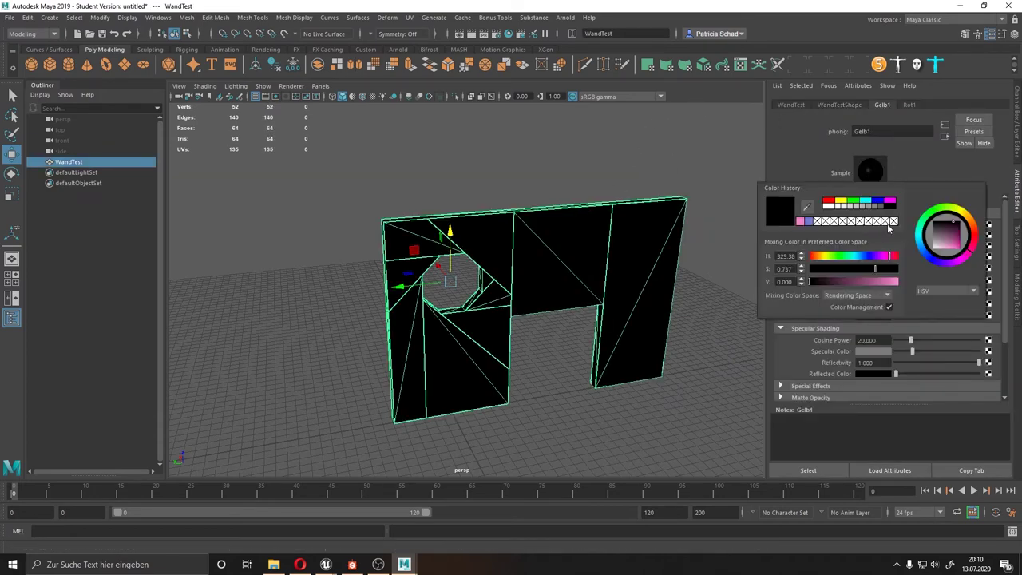
click(877, 283)
click(902, 105)
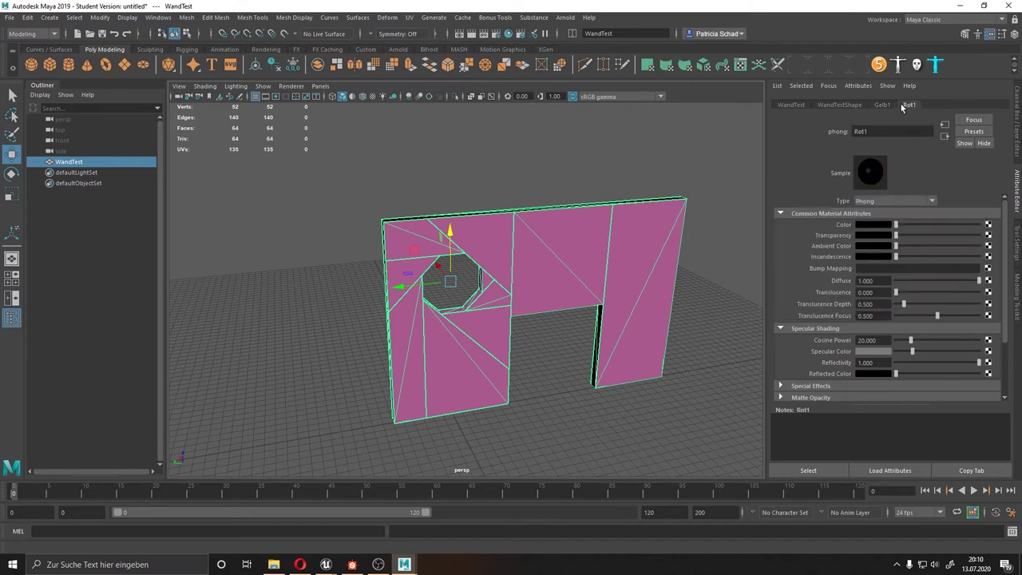
click(883, 224)
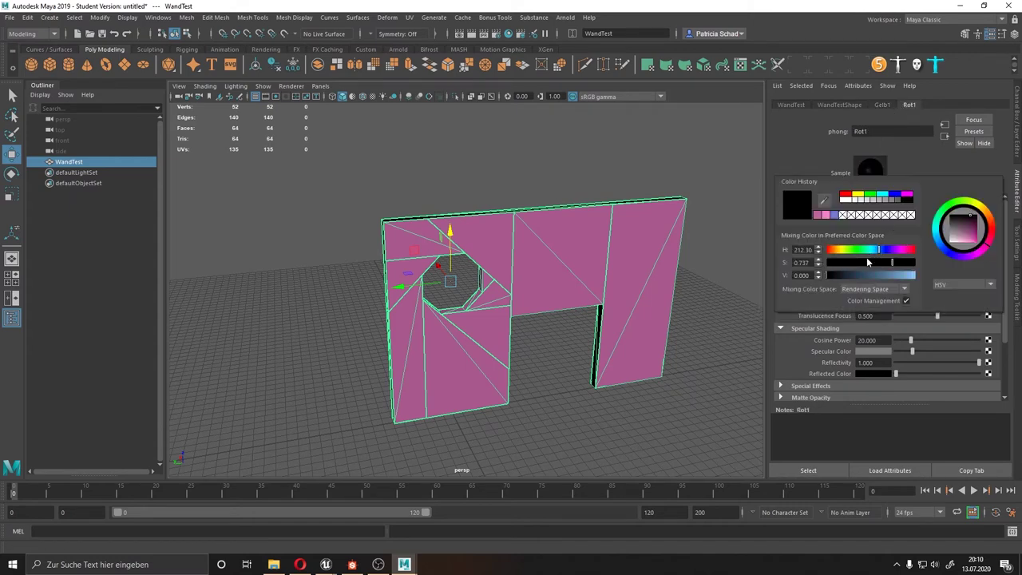
click(891, 276)
click(719, 263)
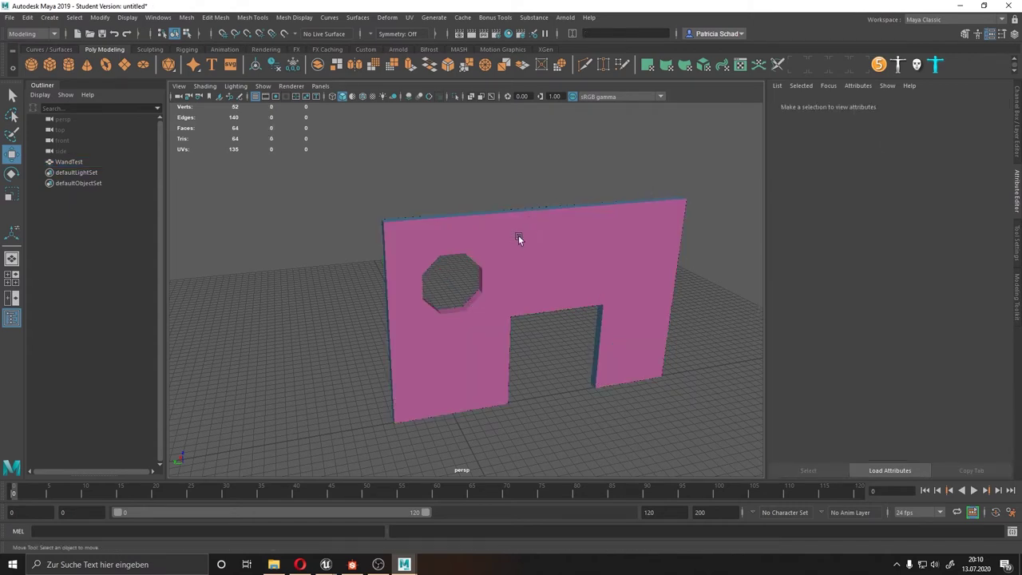
Reselect the wall and show its transform attributes
mouse_move(519, 235)
alt+mouse_down()
mouse_move(806, 222)
mouse_move(582, 263)
mouse_move(515, 238)
alt+mouse_up()
click(586, 262)
alt+middle_drag(514, 238, 492, 249)
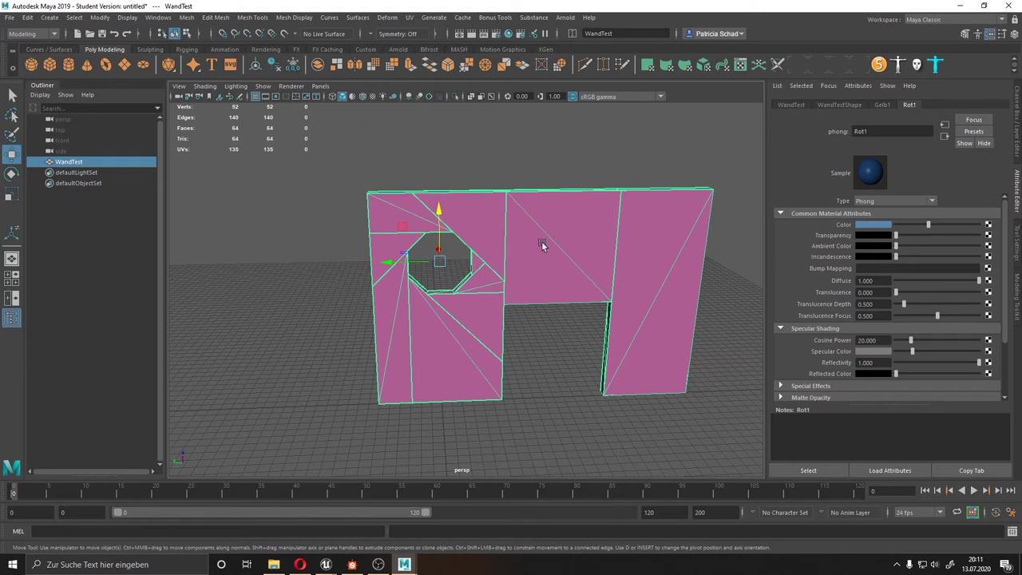
click(788, 106)
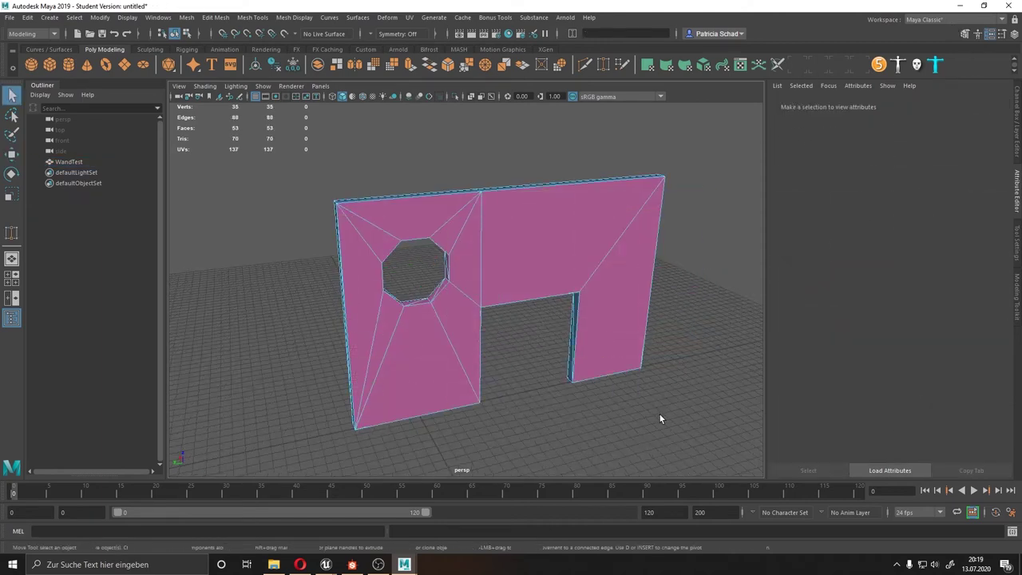
Select the wall in object mode and switch to the UV Editing workspace
alt+drag(551, 385, 628, 280)
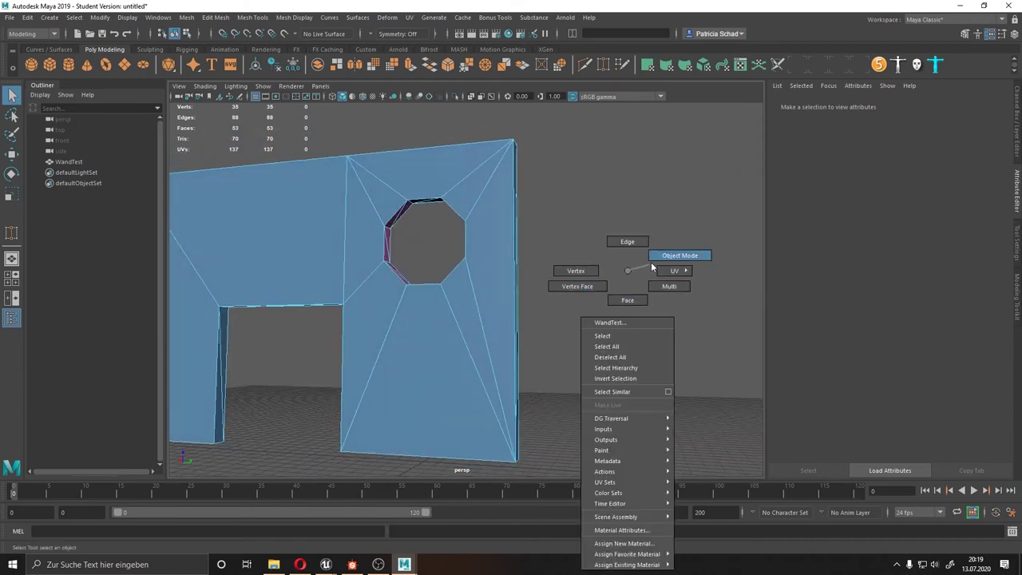
right_drag(627, 280, 677, 258)
alt+drag(634, 280, 337, 277)
click(924, 20)
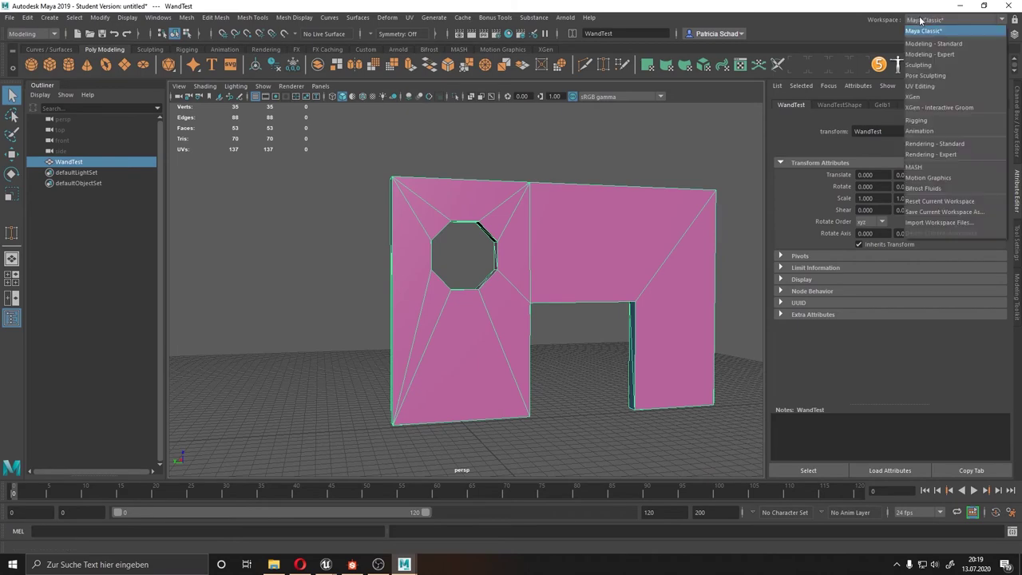
click(943, 88)
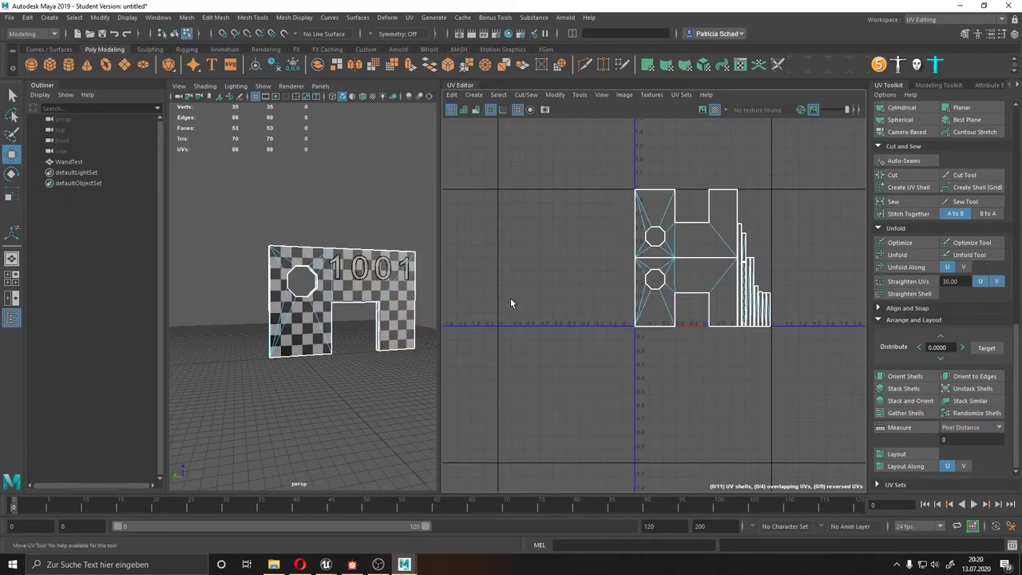
Inspect the wall's checkered UVs and select the whole wall again
mouse_move(273, 274)
alt+mouse_down()
mouse_move(420, 304)
mouse_move(578, 292)
mouse_move(226, 315)
mouse_move(296, 190)
alt+mouse_up()
right_drag(297, 190, 342, 168)
alt+drag(341, 170, 545, 171)
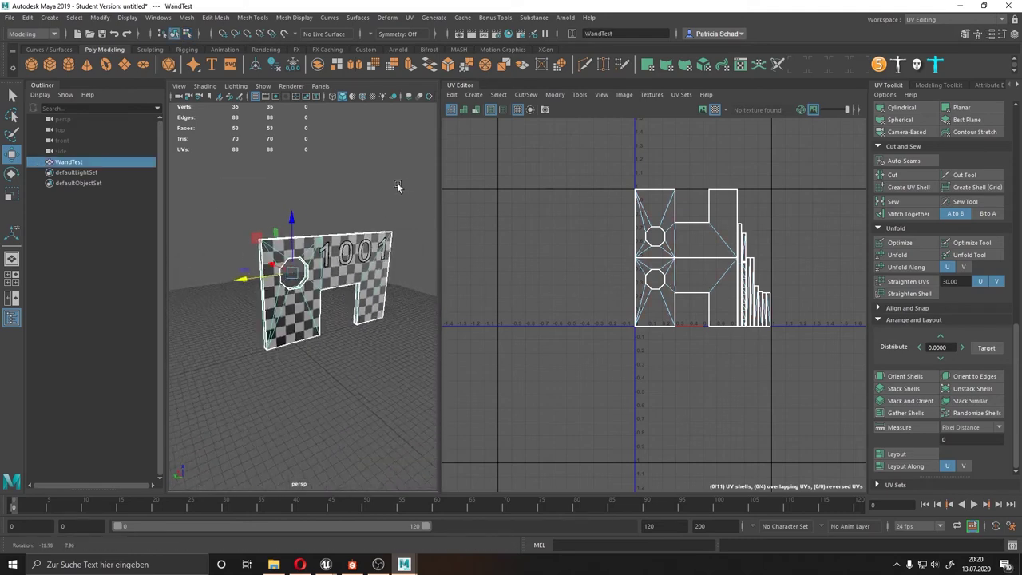
click(216, 17)
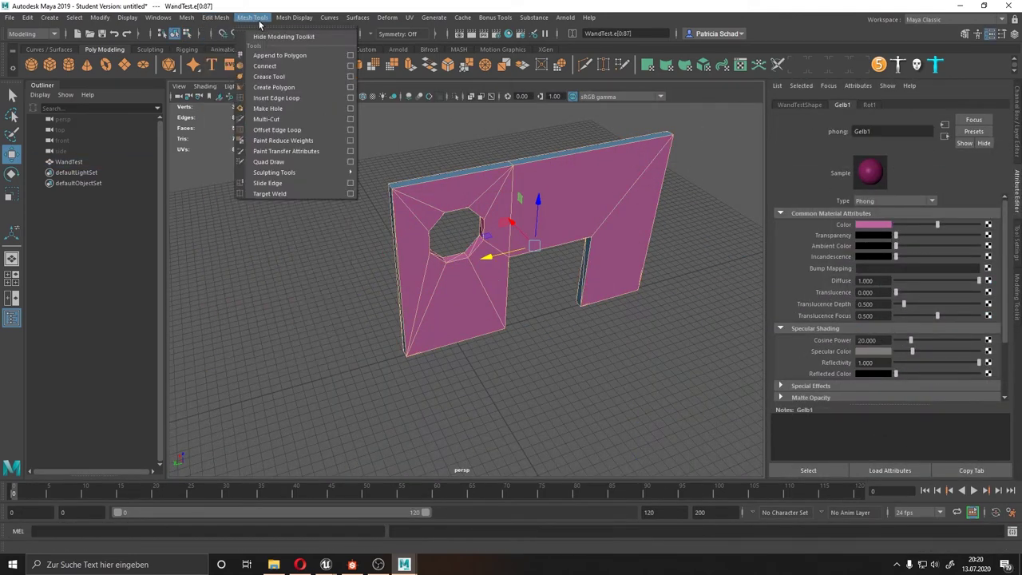
Apply Mesh Display > Harden Edge to the selected wall edges
mouse_move(278, 19)
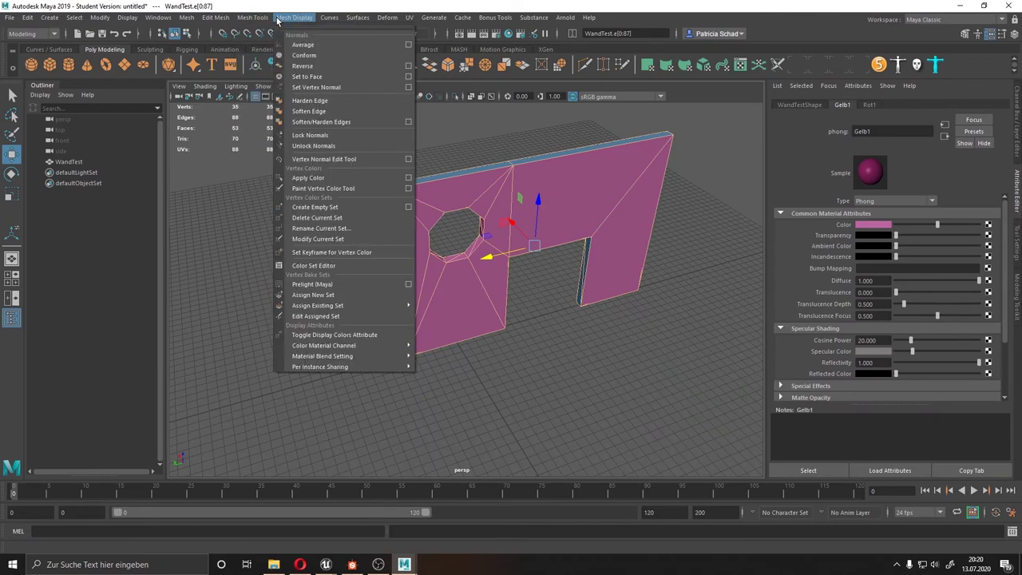
click(300, 101)
scroll(440, 227, up, 3)
Select several edges around the octagonal hole to inspect them, then clear the selection
click(461, 237)
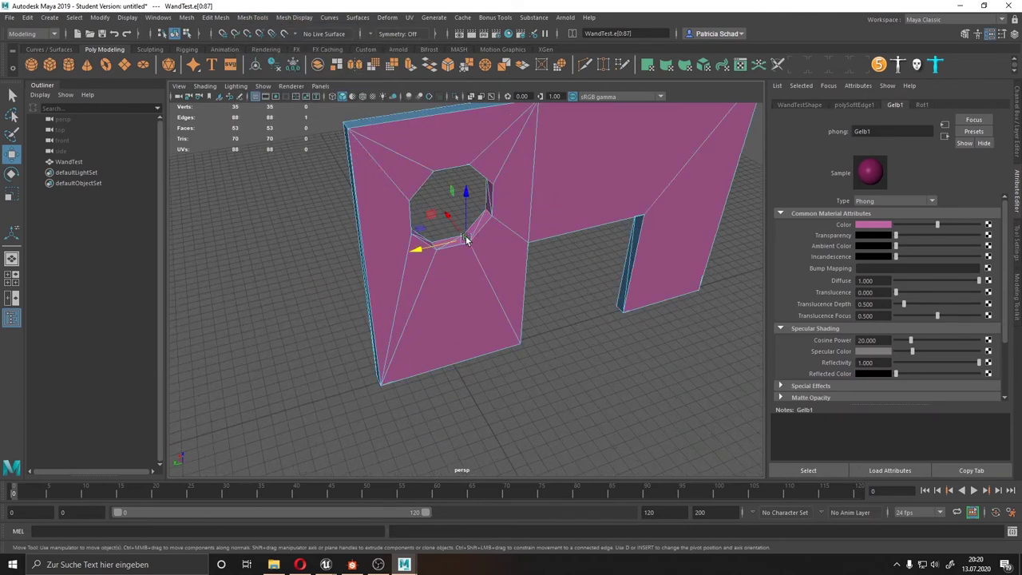
shift+click(485, 213)
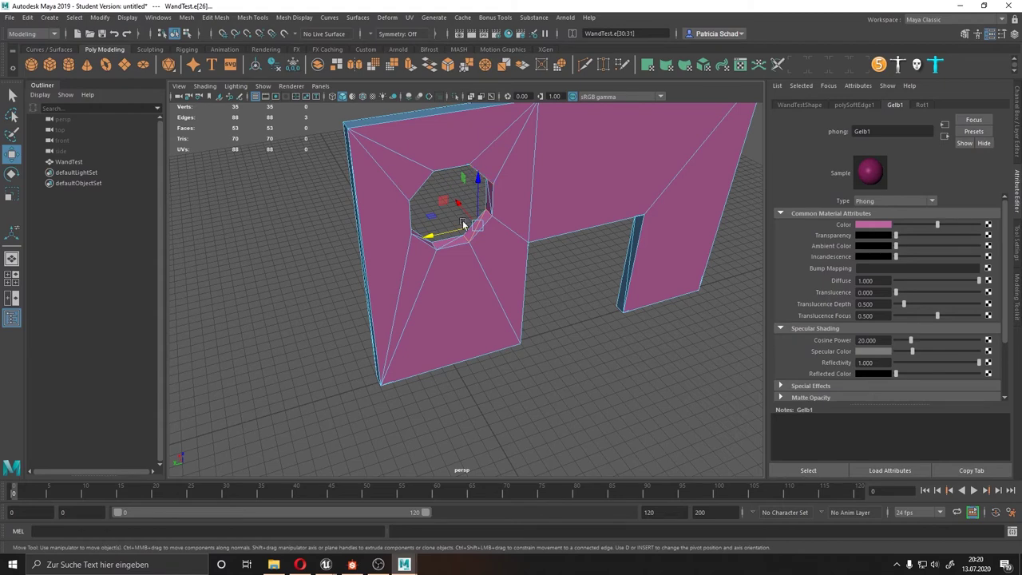
alt+drag(469, 182, 470, 194)
scroll(453, 239, up, 3)
scroll(452, 239, up, 3)
shift+click(462, 204)
shift+click(457, 128)
shift+click(460, 129)
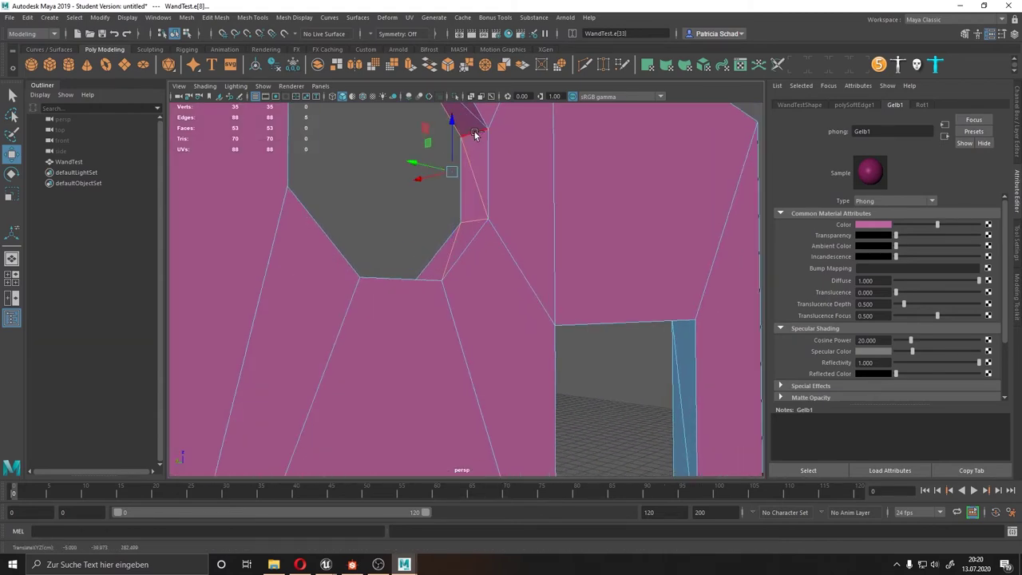
scroll(479, 199, down, 2)
scroll(456, 238, down, 2)
click(456, 238)
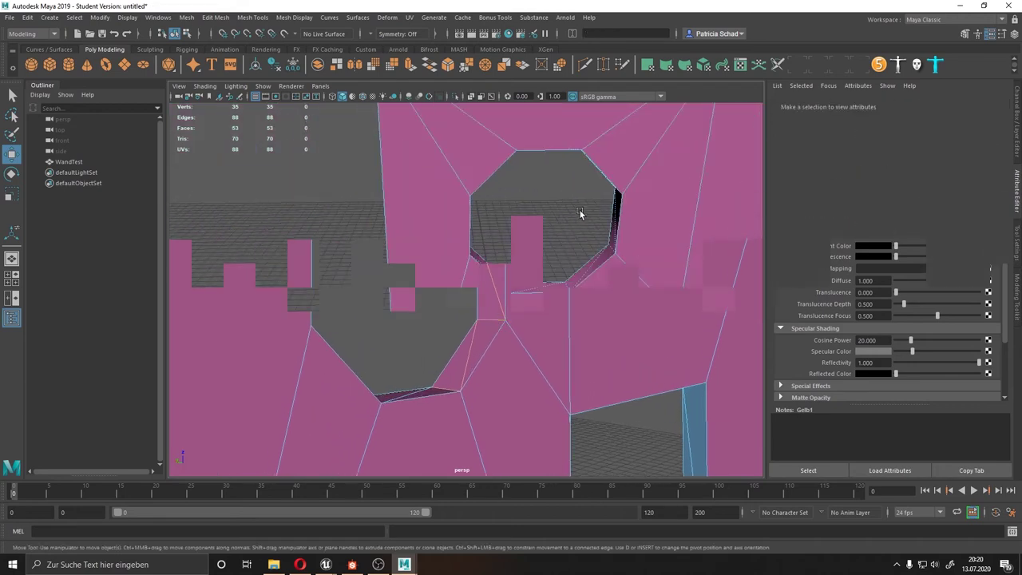
scroll(456, 238, down, 6)
Check the wall's shading from several angles and select the whole wall
alt+drag(554, 256, 589, 362)
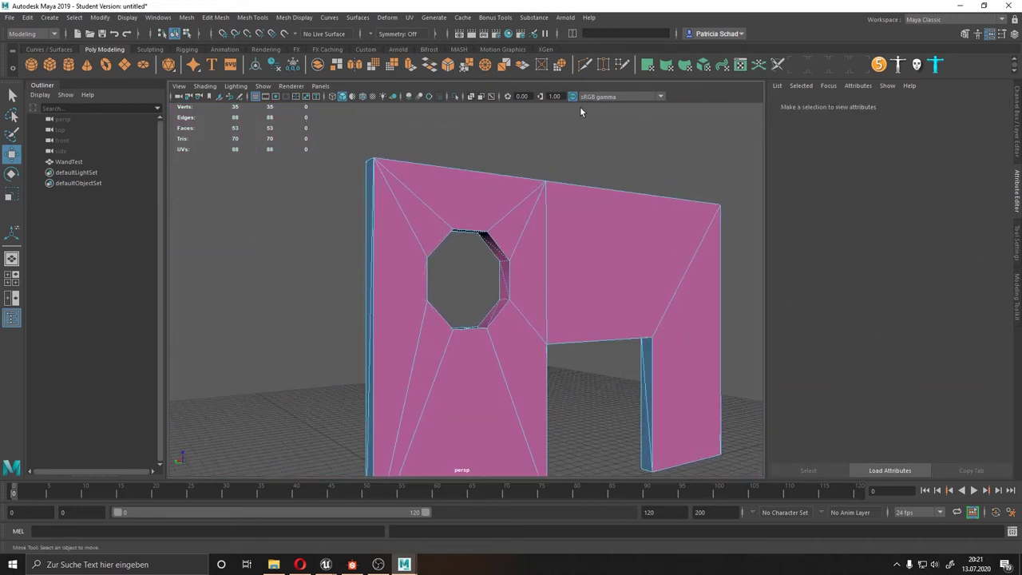
click(626, 127)
mouse_move(543, 214)
alt+mouse_down()
mouse_move(590, 288)
mouse_move(405, 258)
mouse_move(473, 253)
alt+mouse_up()
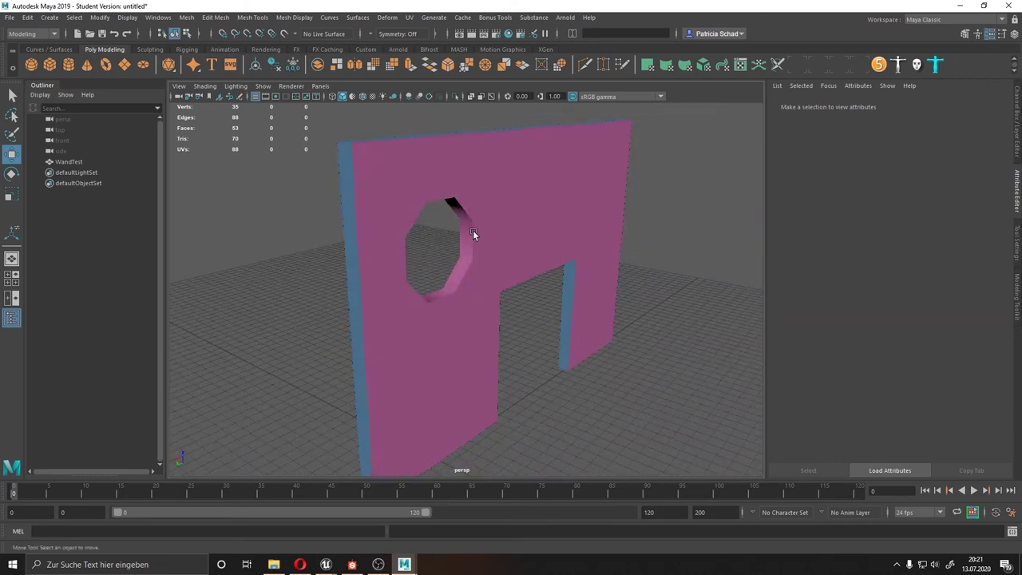
mouse_move(599, 259)
alt+mouse_down()
mouse_move(547, 212)
mouse_move(533, 159)
alt+mouse_up()
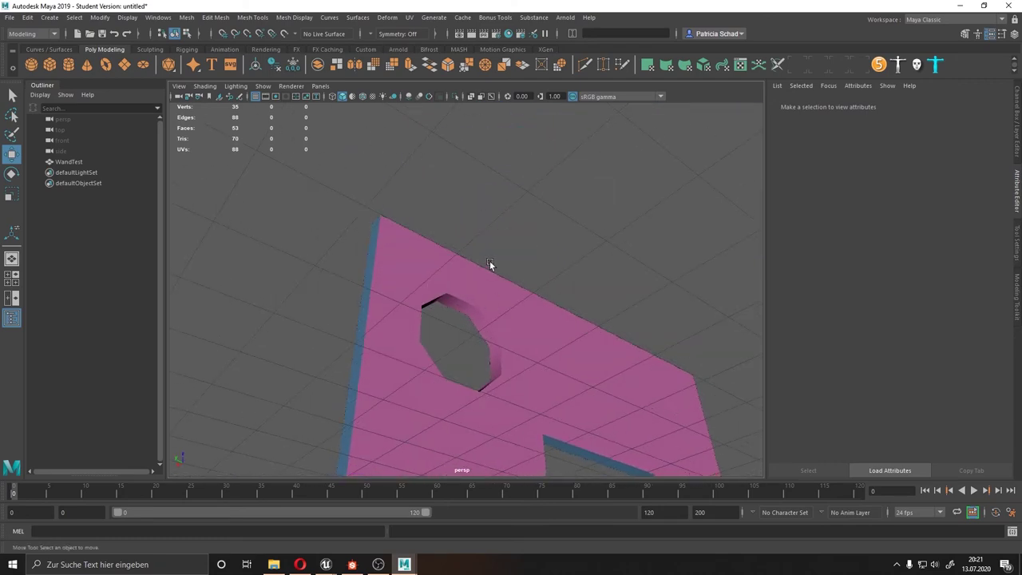
alt+drag(490, 269, 490, 344)
click(548, 241)
scroll(549, 242, down, 5)
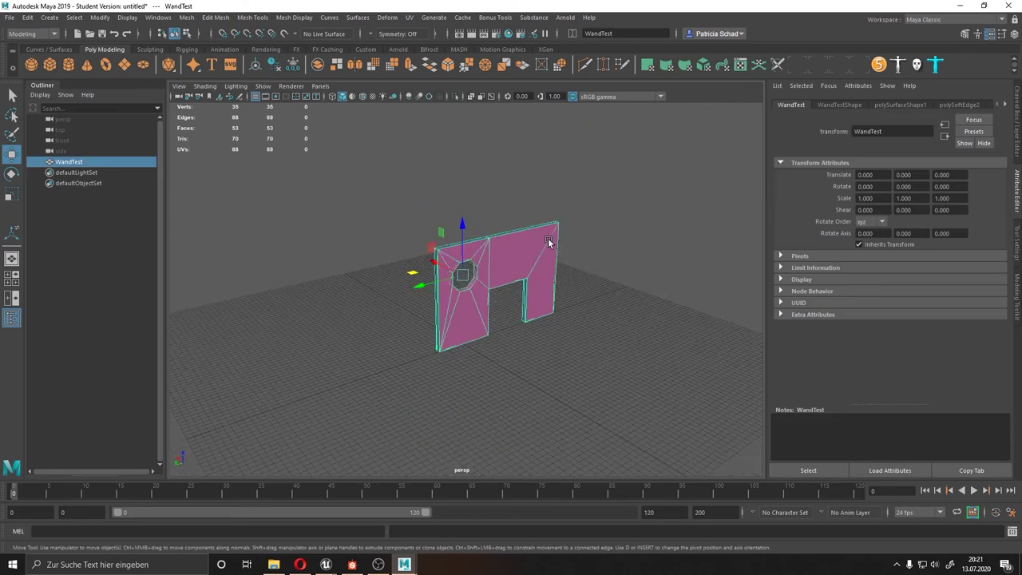
Export the selected wall over WandTest.FBX in assets\Test, confirm replacing, and return to Unreal
click(9, 17)
click(64, 170)
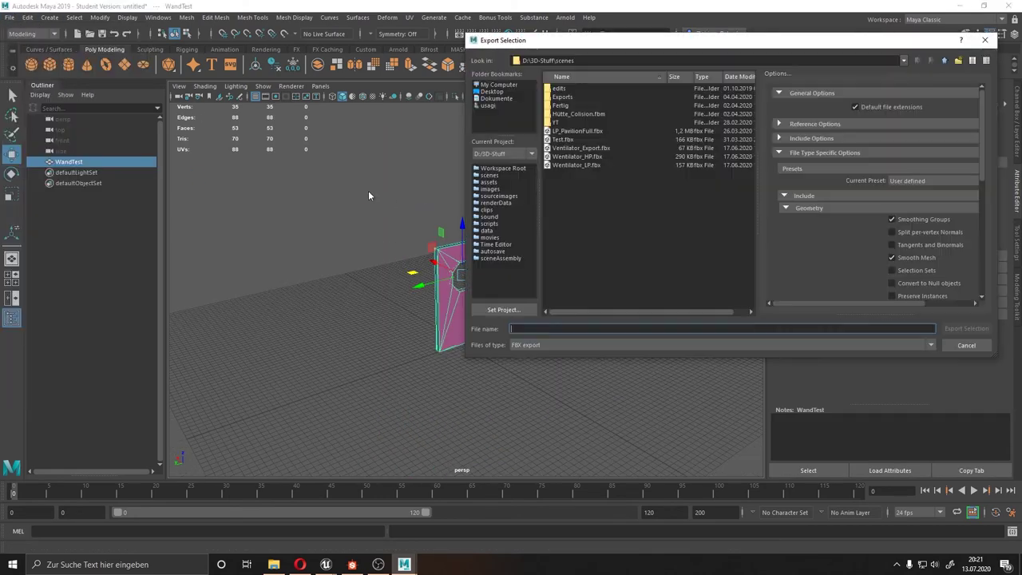
click(561, 89)
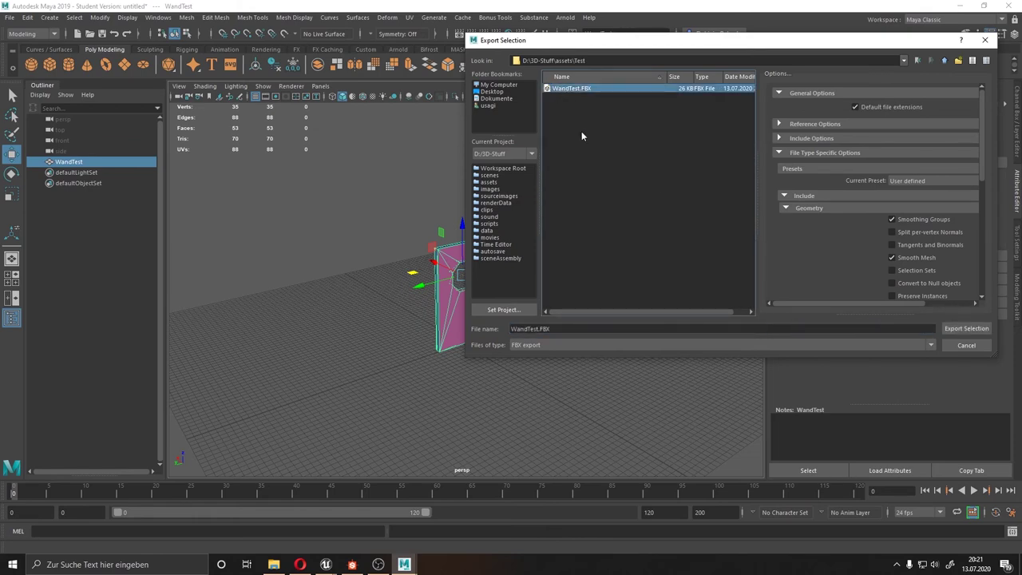
click(956, 331)
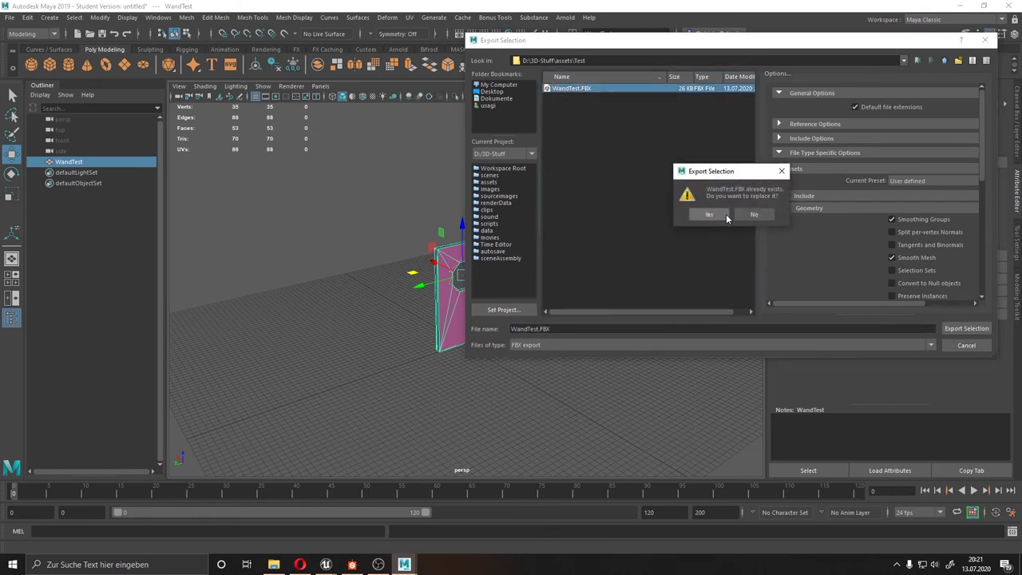
click(726, 213)
click(404, 563)
click(326, 564)
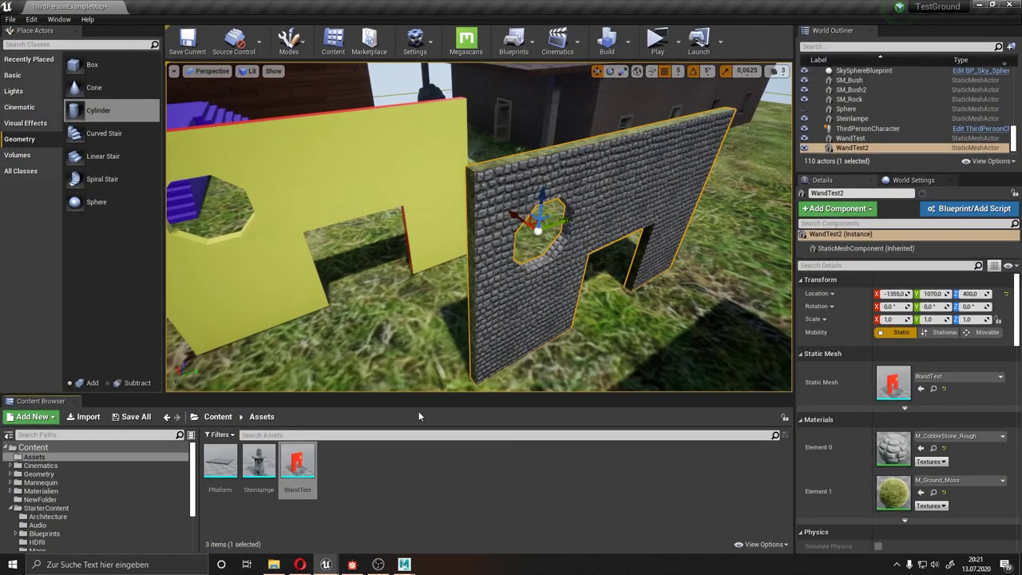
Rename WandTest.FBX to WandTestOPtimised.FBX and drag it into Unreal's Assets folder
click(274, 564)
drag(463, 112, 397, 504)
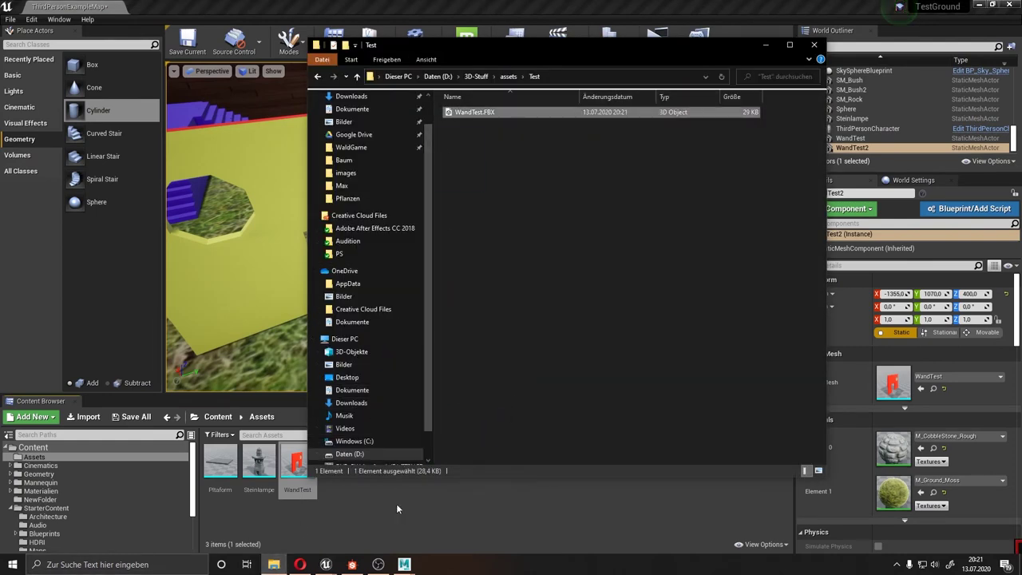
drag(559, 45, 652, 23)
click(563, 91)
key(Right)
text(OPtimised)
key(Return)
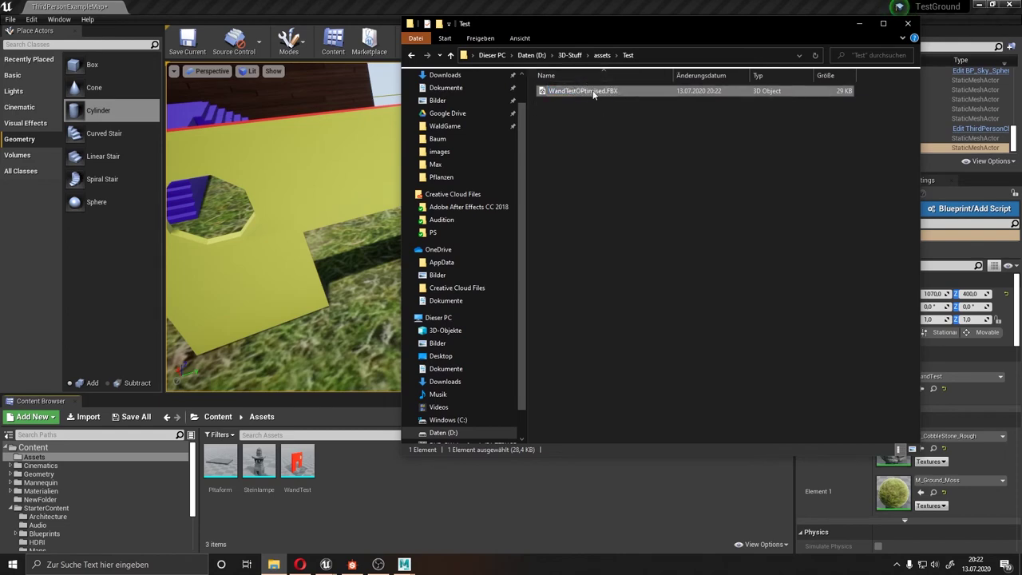
drag(591, 91, 353, 468)
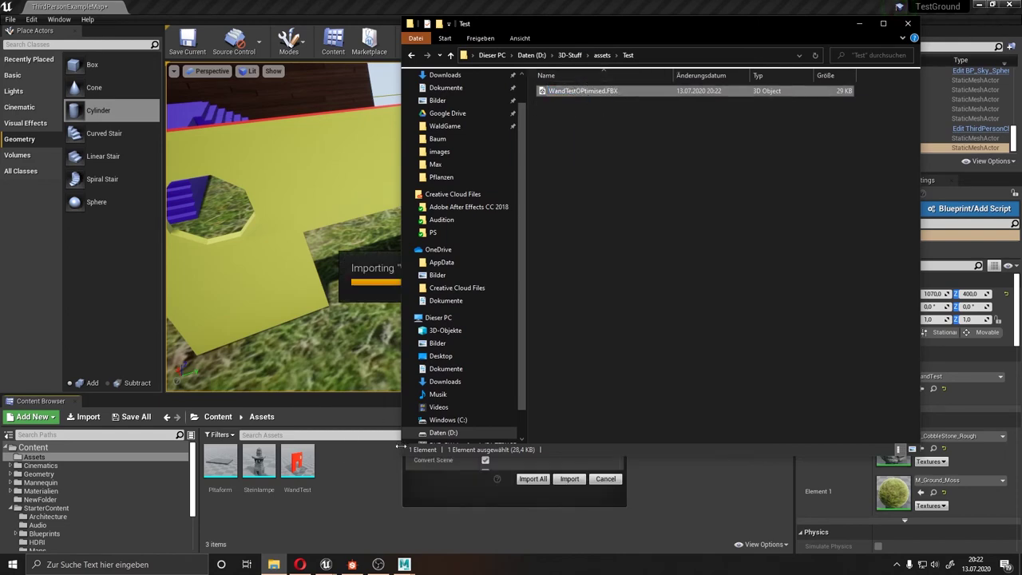
click(434, 485)
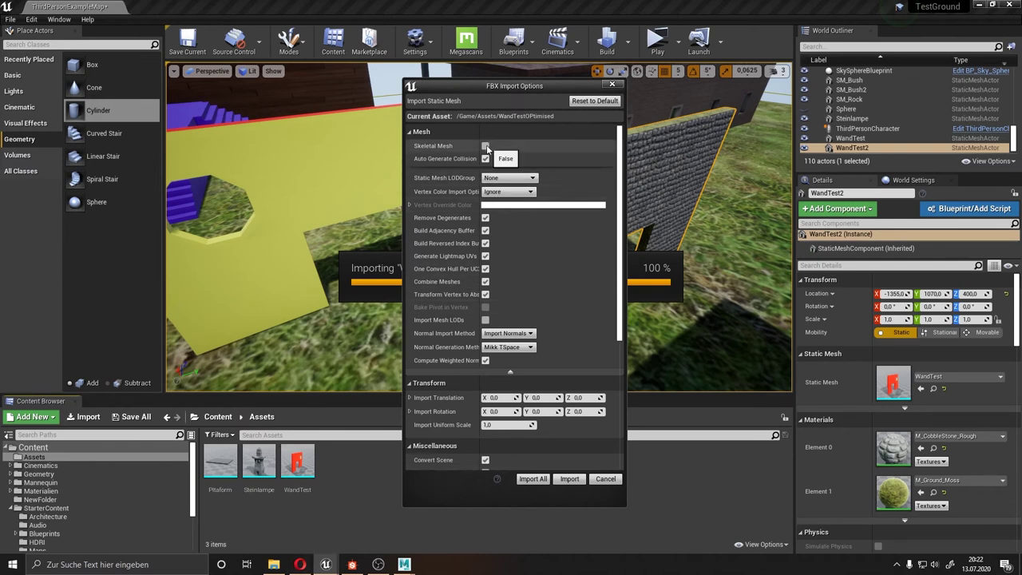
Import WandTestOPtimised with the default options and drag it into the level
click(573, 479)
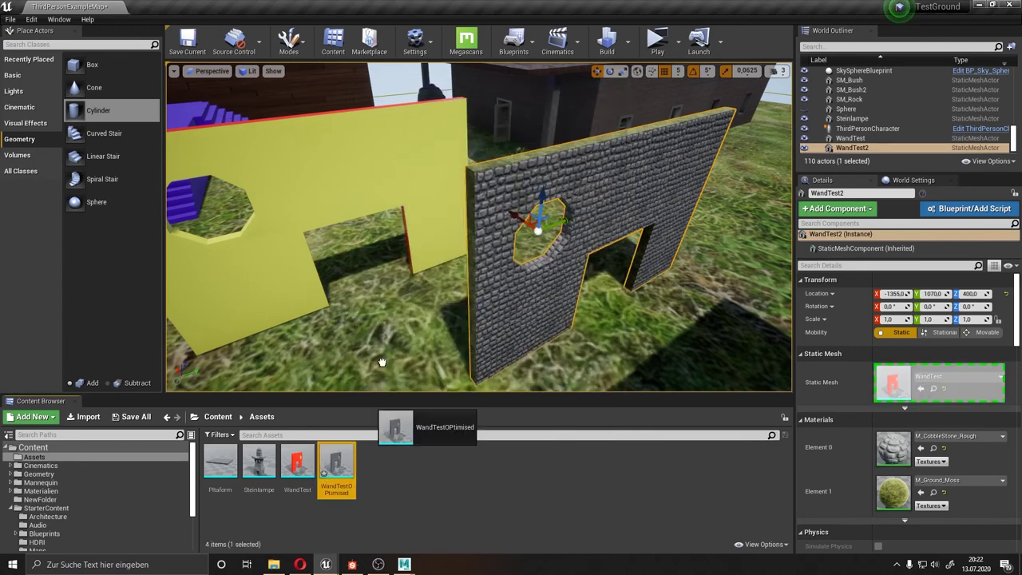
drag(330, 466, 532, 286)
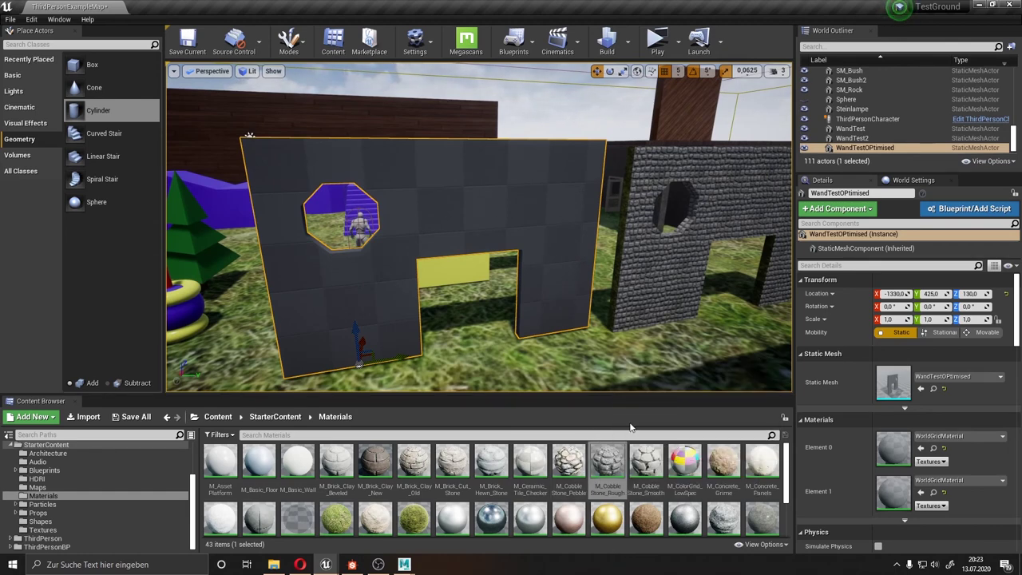
Select the WandTestOPtimised wall and assign M_CobbleStone_Rough to its Element 0 material slot
click(642, 282)
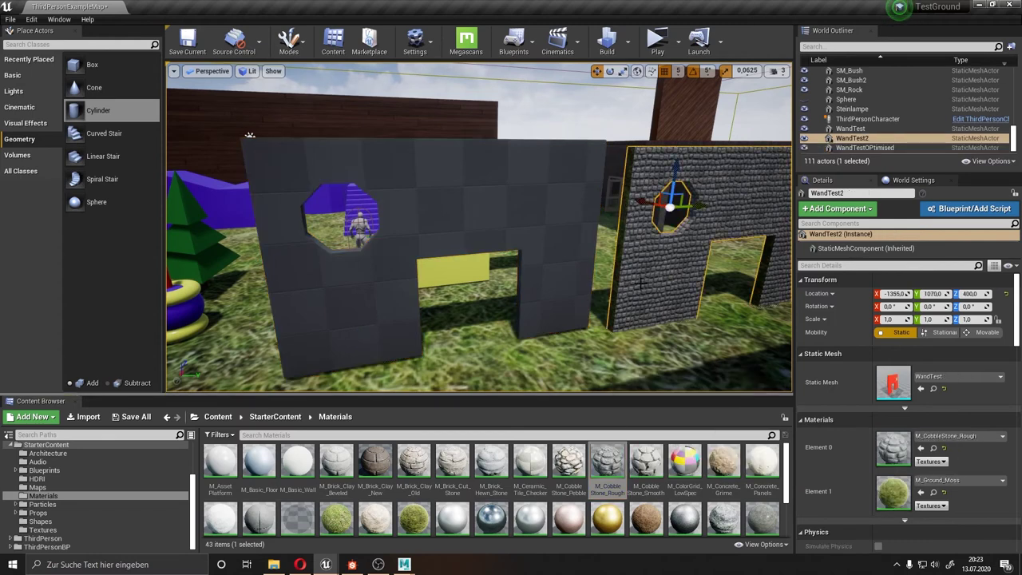
click(555, 234)
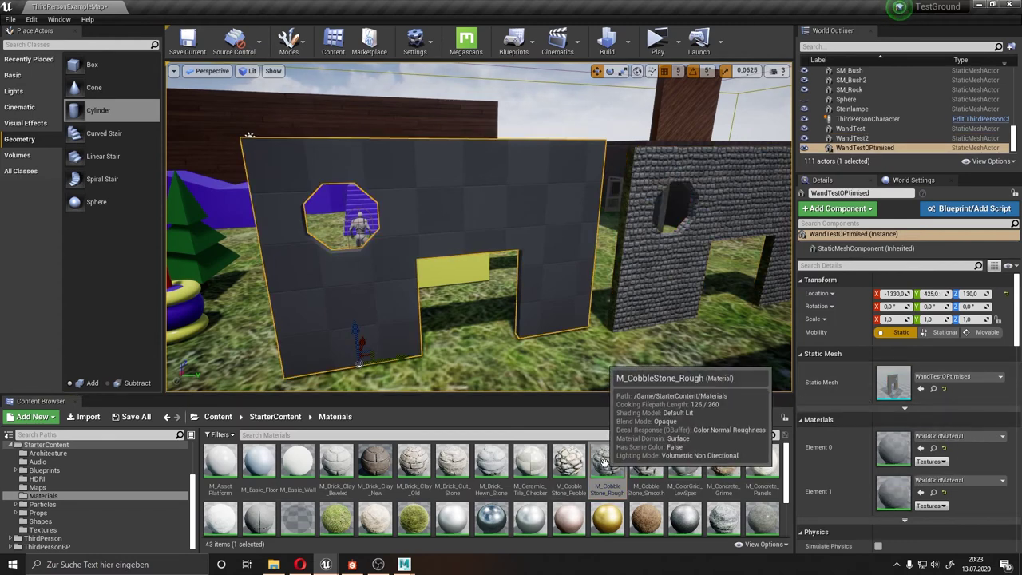
drag(605, 461, 893, 448)
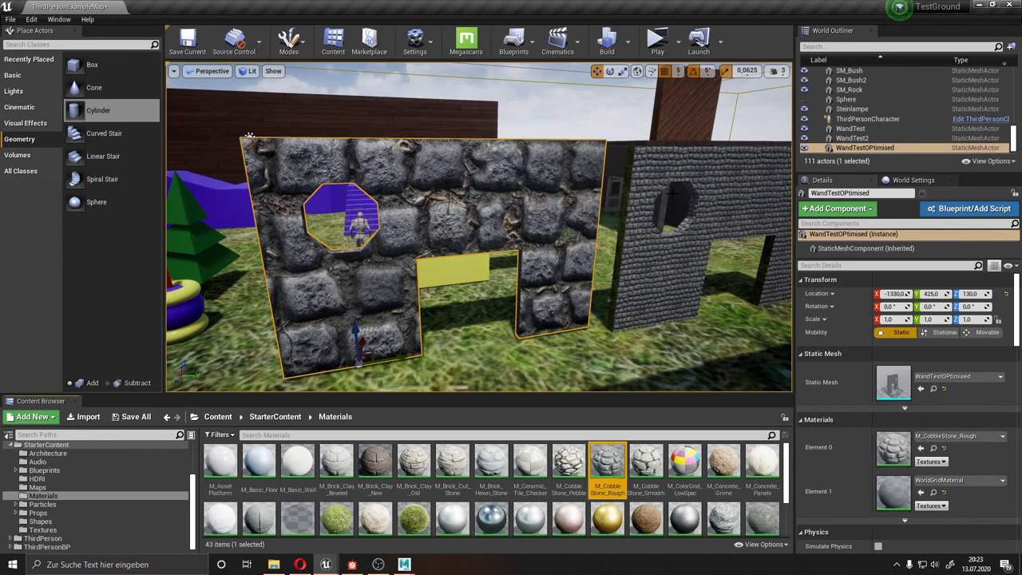
Assign M_Ground_Moss to the wall's Element 1 slot and inspect both sides
right_drag(542, 221, 511, 225)
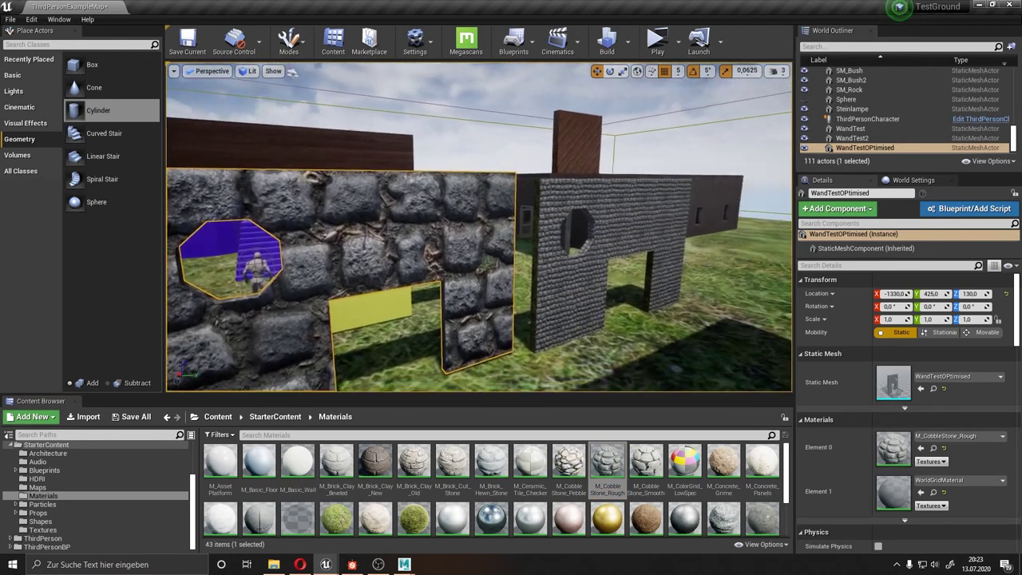
right_drag(511, 225, 557, 265)
drag(413, 519, 423, 200)
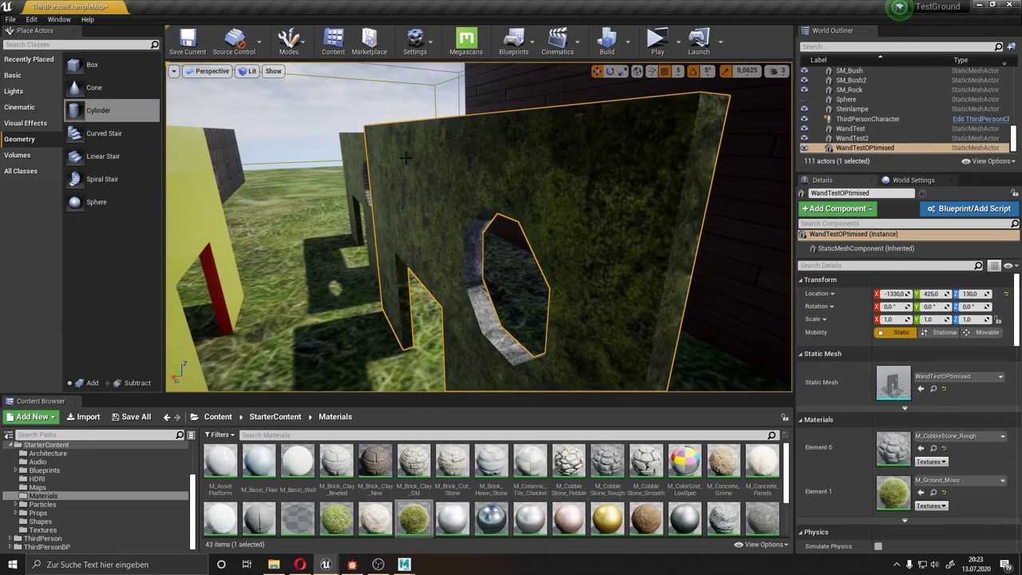
right_drag(524, 210, 524, 210)
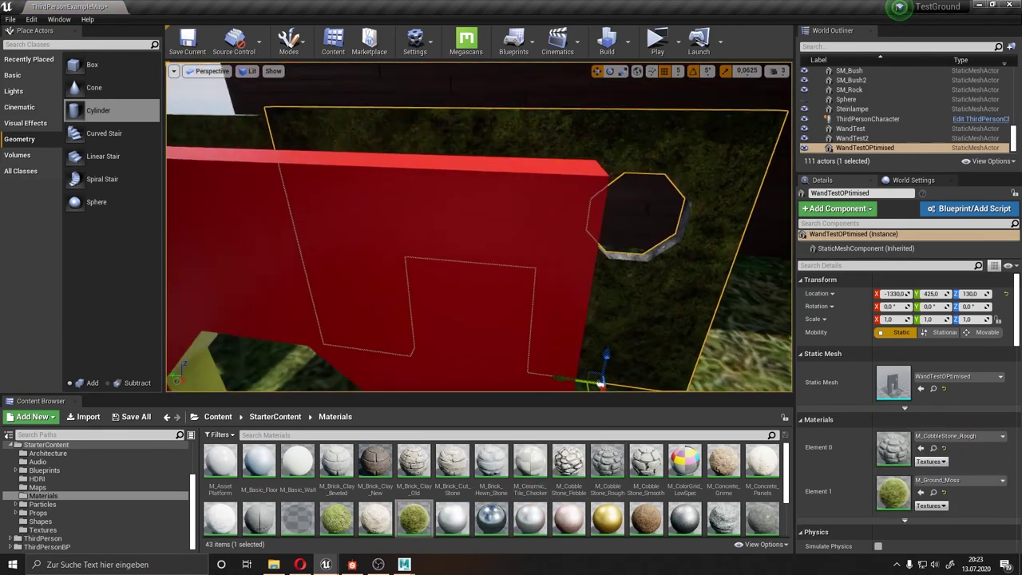
right_drag(557, 144, 572, 168)
click(557, 144)
click(572, 168)
right_drag(673, 196, 673, 197)
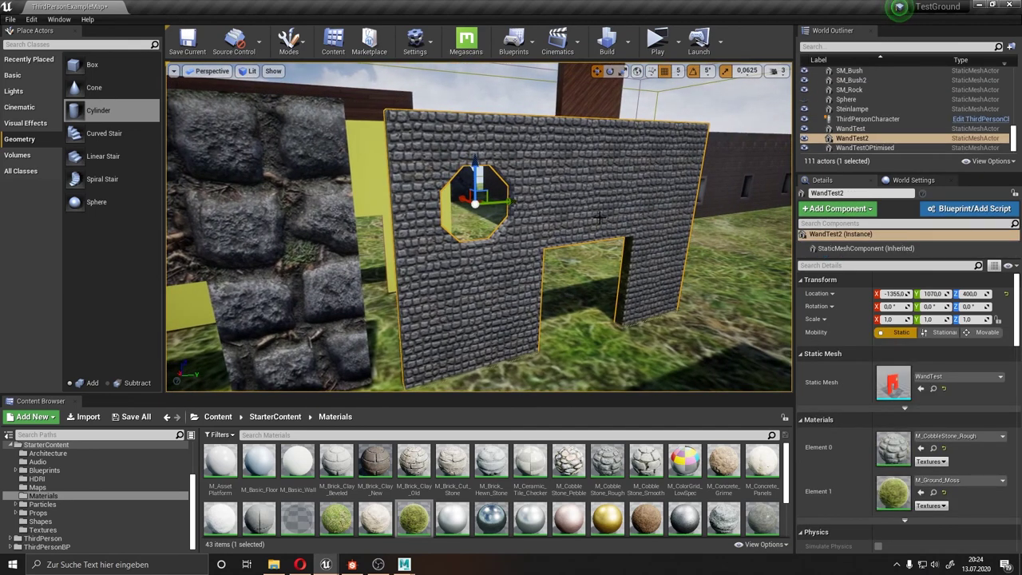
mouse_move(619, 218)
right_down()
mouse_move(424, 200)
mouse_move(448, 169)
right_up()
click(447, 169)
click(597, 179)
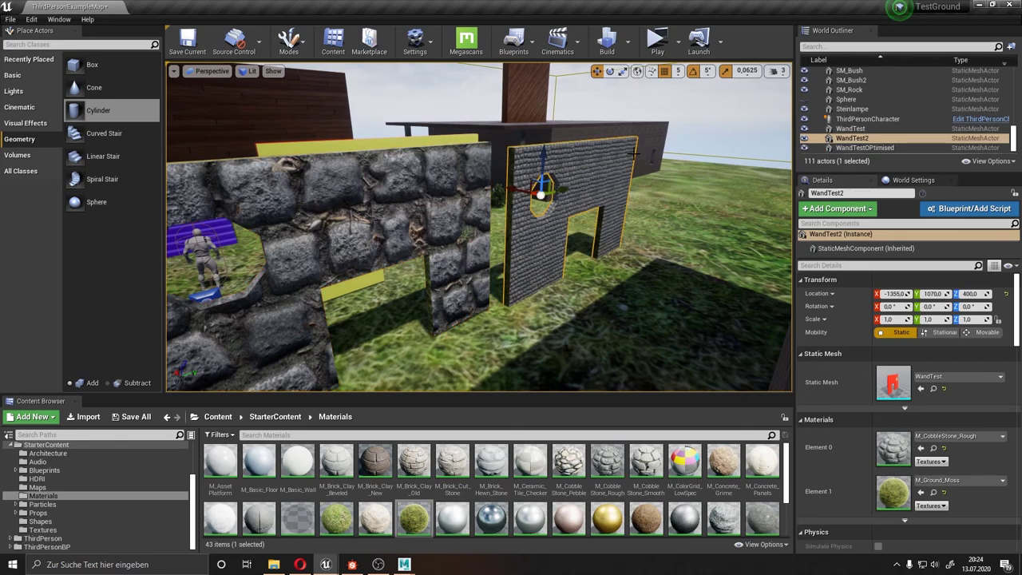
click(688, 134)
right_drag(688, 133, 489, 142)
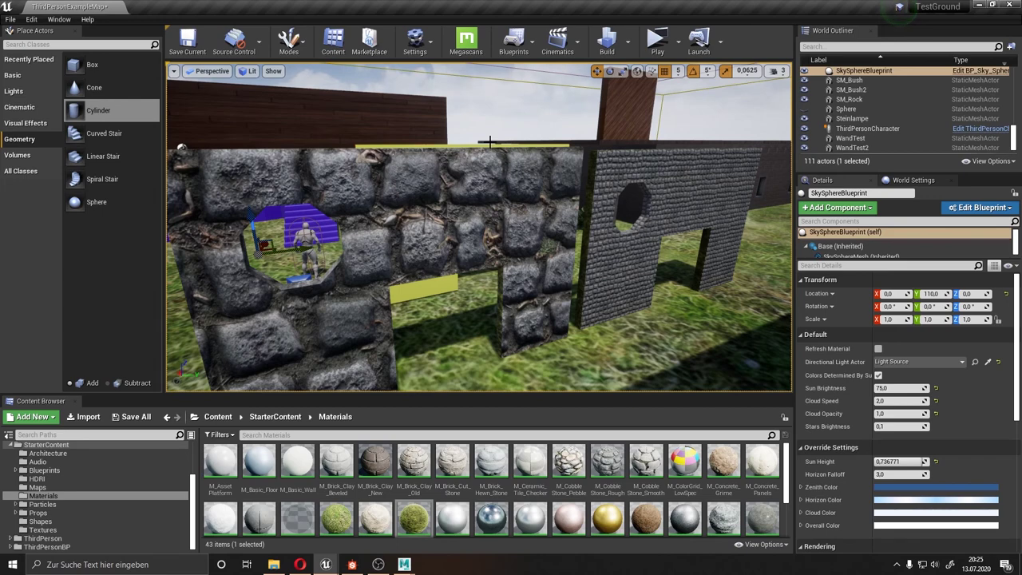
mouse_move(501, 103)
right_down()
mouse_move(529, 154)
mouse_move(571, 172)
right_up()
click(572, 159)
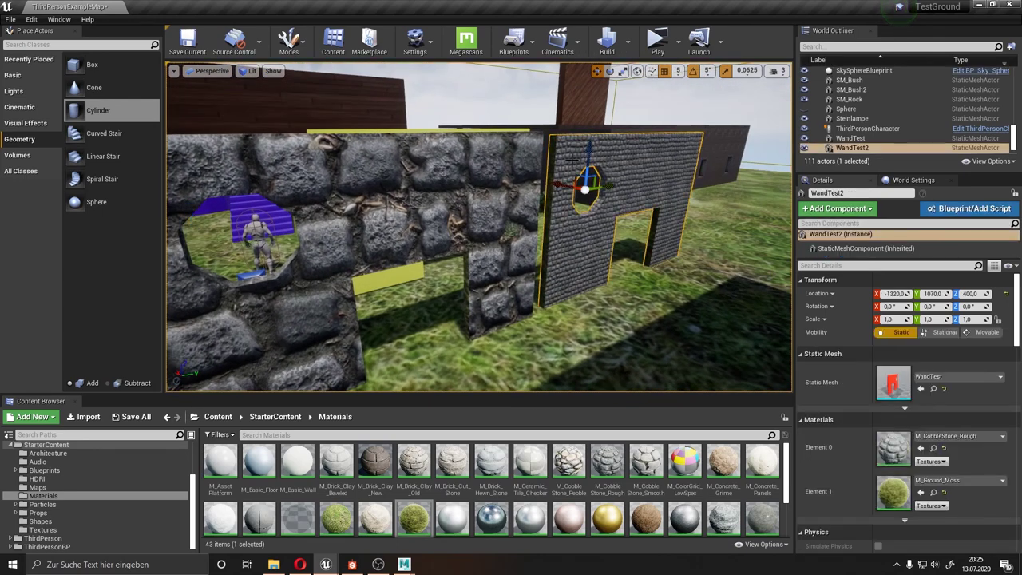
click(526, 128)
click(567, 186)
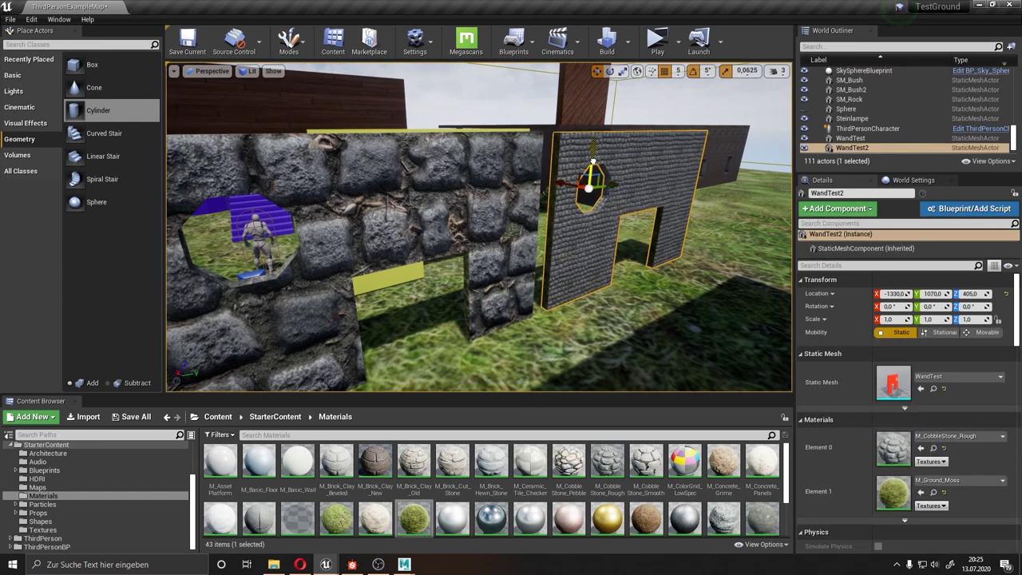
click(705, 118)
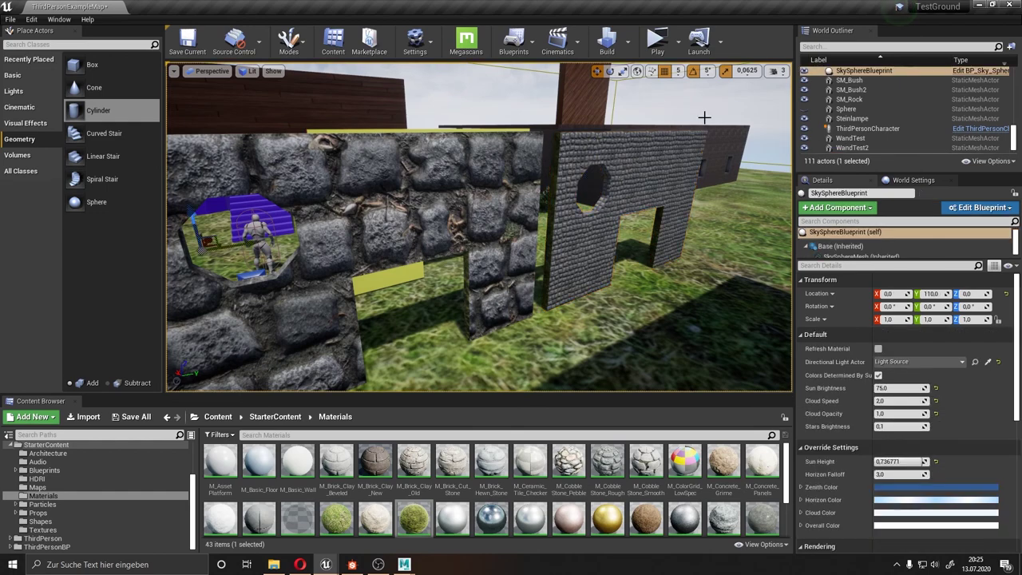
right_drag(705, 117, 695, 120)
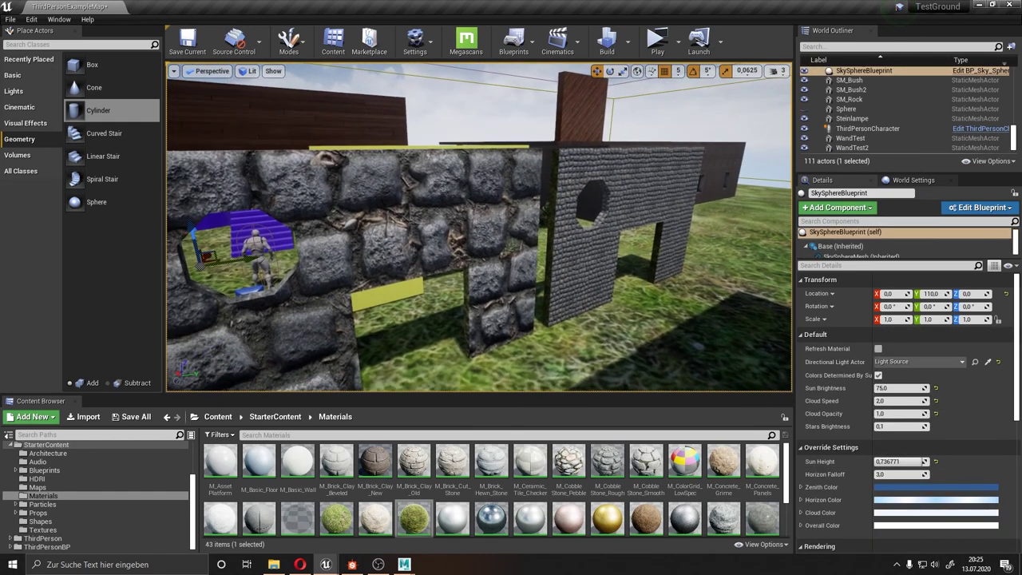
scroll(633, 124, up, 3)
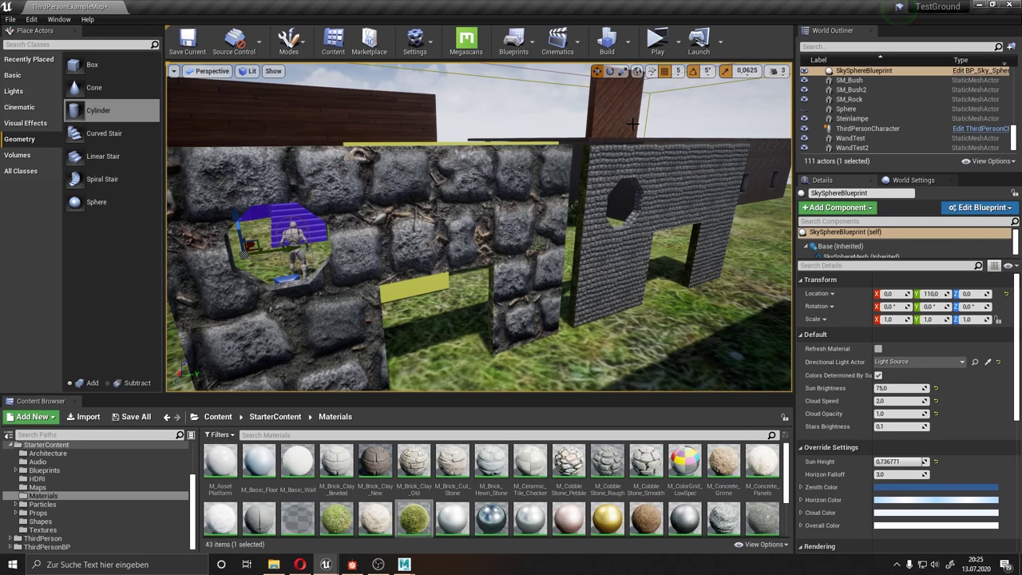
right_drag(636, 132, 642, 147)
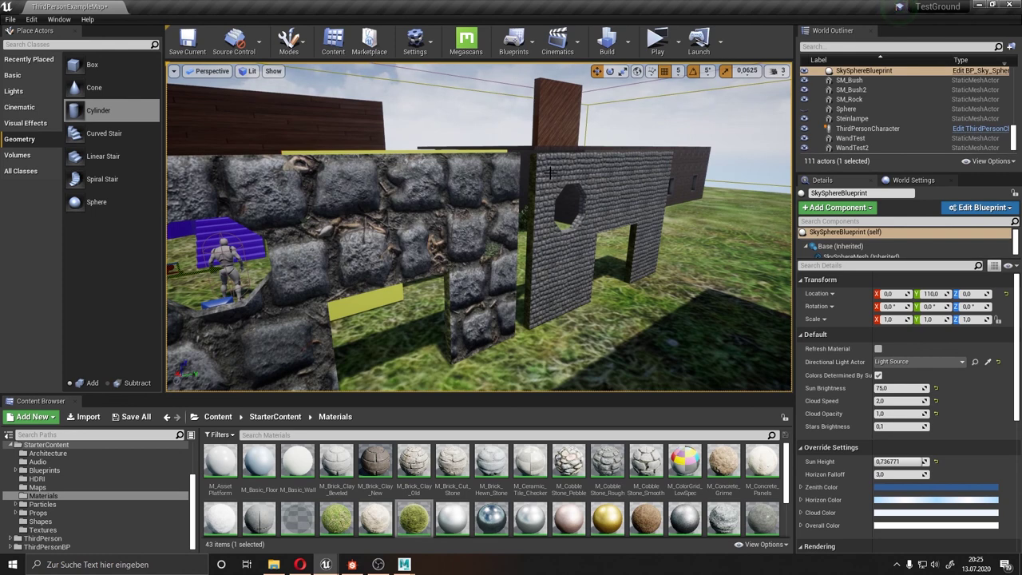
click(599, 194)
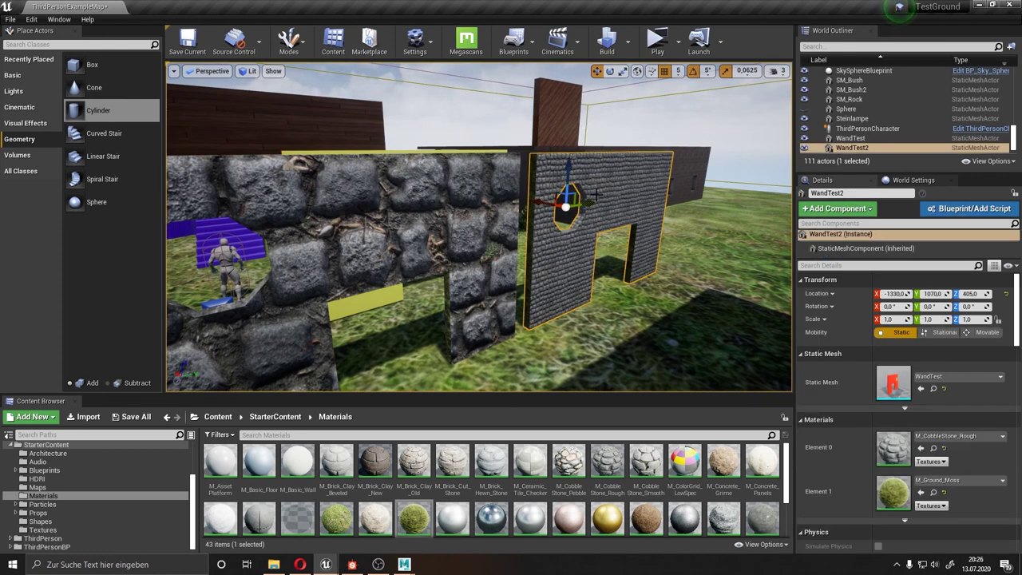
key(Delete)
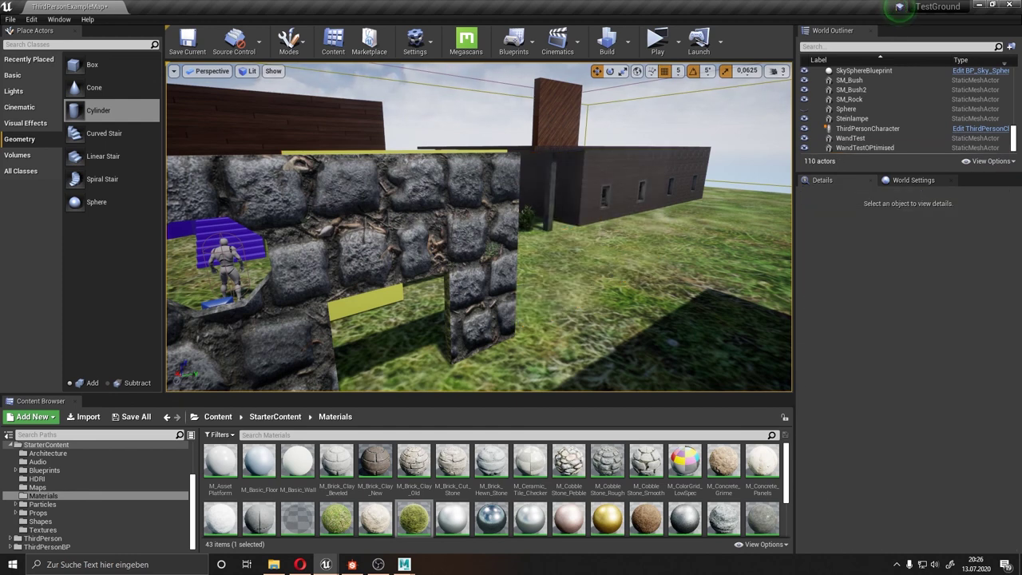
Delete the WandTestOPtimised wall and the yellow test wall, leaving 108 actors in the level
click(491, 228)
key(Delete)
click(490, 228)
key(Delete)
mouse_move(490, 228)
right_down()
mouse_move(535, 208)
mouse_move(431, 209)
right_up()
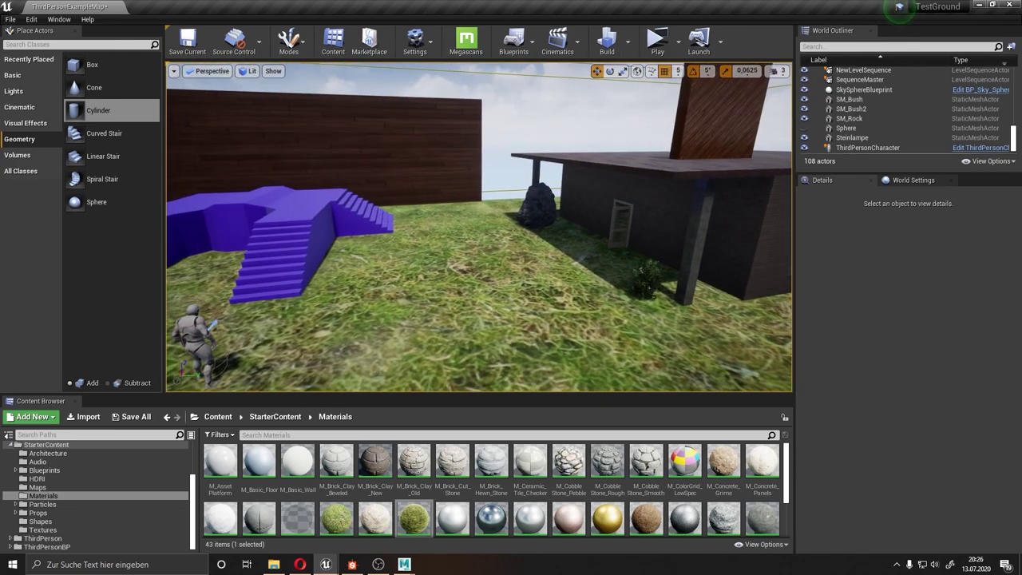
key(alt+Tab)
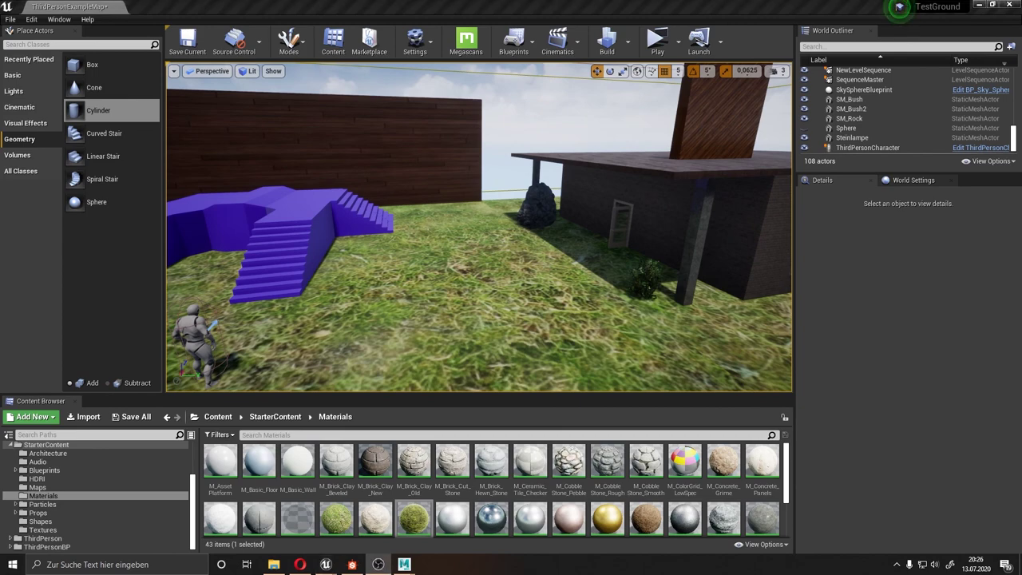